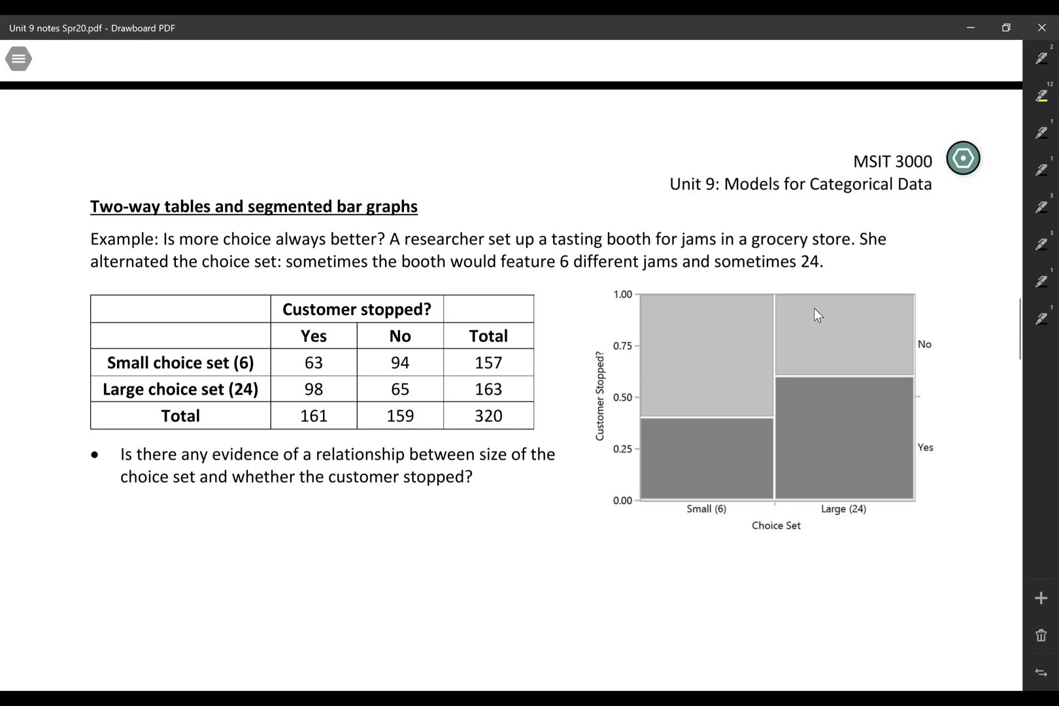
Handwrite 'response' above the Customer stopped? column header.
{"action": "left_click_drag", "start_coordinate": [302, 282], "coordinate": [324, 290]}
{"action": "mouse_move", "coordinate": [335, 281]}
{"action": "left_mouse_down"}
{"action": "mouse_move", "coordinate": [328, 292]}
{"action": "mouse_move", "coordinate": [347, 301]}
{"action": "left_mouse_up"}
{"action": "left_click_drag", "start_coordinate": [339, 282], "coordinate": [353, 289]}
{"action": "left_click_drag", "start_coordinate": [361, 283], "coordinate": [385, 293]}
{"action": "left_click_drag", "start_coordinate": [399, 287], "coordinate": [408, 289]}
Write 'explanatory' vertically to the left of the choice-set rows.
{"action": "mouse_move", "coordinate": [77, 419]}
{"action": "left_mouse_down"}
{"action": "mouse_move", "coordinate": [69, 426]}
{"action": "mouse_move", "coordinate": [89, 401]}
{"action": "left_mouse_up"}
{"action": "left_click_drag", "start_coordinate": [68, 405], "coordinate": [78, 390]}
{"action": "mouse_move", "coordinate": [70, 380]}
{"action": "left_mouse_down"}
{"action": "mouse_move", "coordinate": [78, 387]}
{"action": "mouse_move", "coordinate": [69, 320]}
{"action": "left_mouse_up"}
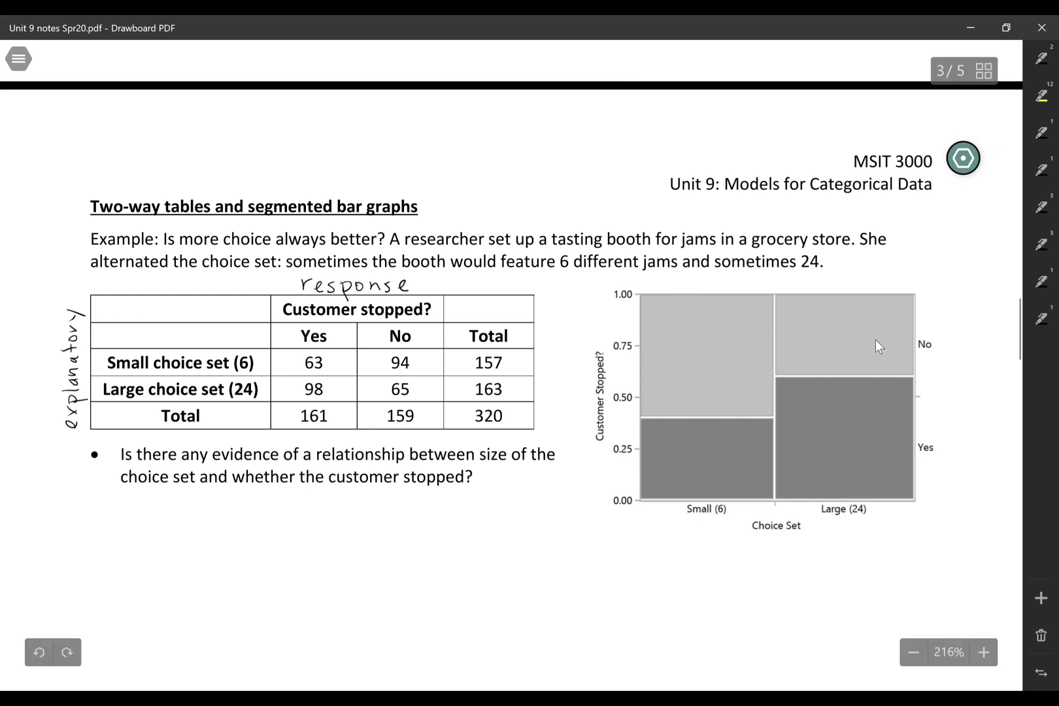
{"action": "scroll", "coordinate": [938, 376], "scroll_direction": "down", "scroll_amount": 3}
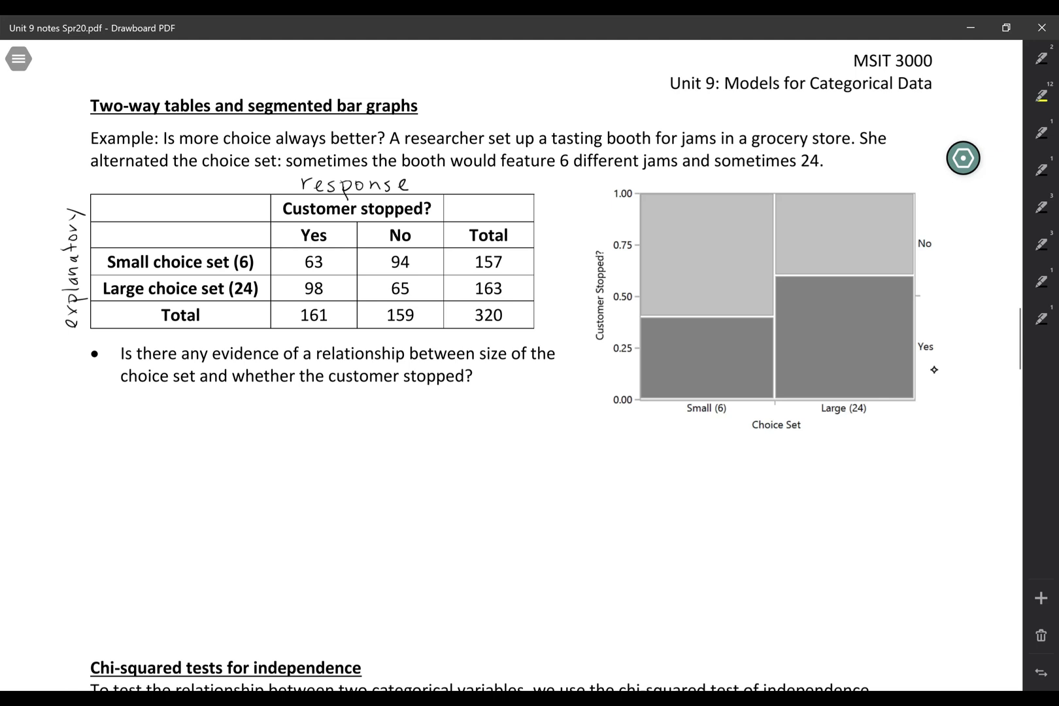
Handwrite 'Calculate row %' below the question.
{"action": "mouse_move", "coordinate": [99, 407]}
{"action": "left_mouse_down"}
{"action": "mouse_move", "coordinate": [88, 414]}
{"action": "mouse_move", "coordinate": [99, 426]}
{"action": "left_mouse_up"}
{"action": "left_click_drag", "start_coordinate": [115, 417], "coordinate": [124, 426]}
{"action": "mouse_move", "coordinate": [135, 417]}
{"action": "left_mouse_down"}
{"action": "mouse_move", "coordinate": [134, 427]}
{"action": "mouse_move", "coordinate": [151, 426]}
{"action": "left_mouse_up"}
{"action": "mouse_move", "coordinate": [156, 411]}
{"action": "left_mouse_down"}
{"action": "mouse_move", "coordinate": [160, 425]}
{"action": "mouse_move", "coordinate": [183, 429]}
{"action": "left_mouse_up"}
{"action": "left_click_drag", "start_coordinate": [177, 419], "coordinate": [187, 419]}
{"action": "left_click_drag", "start_coordinate": [191, 422], "coordinate": [241, 419]}
{"action": "mouse_move", "coordinate": [245, 417]}
{"action": "left_mouse_down"}
{"action": "mouse_move", "coordinate": [253, 426]}
{"action": "mouse_move", "coordinate": [295, 408]}
{"action": "mouse_move", "coordinate": [285, 428]}
{"action": "left_mouse_up"}
{"action": "left_click_drag", "start_coordinate": [299, 421], "coordinate": [301, 422]}
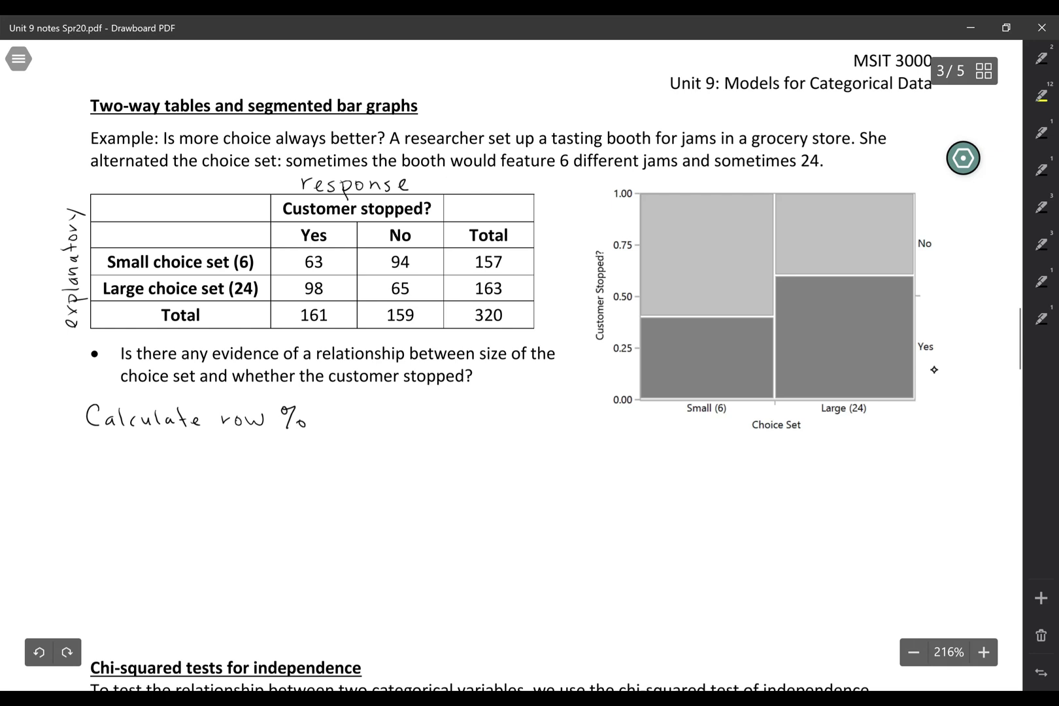
Write p̂ small = 63/157 = 0.4013.
{"action": "left_click_drag", "start_coordinate": [114, 451], "coordinate": [115, 461]}
{"action": "mouse_move", "coordinate": [108, 450]}
{"action": "left_mouse_down"}
{"action": "mouse_move", "coordinate": [114, 438]}
{"action": "mouse_move", "coordinate": [119, 447]}
{"action": "left_mouse_up"}
{"action": "left_click_drag", "start_coordinate": [134, 461], "coordinate": [133, 468]}
{"action": "left_click_drag", "start_coordinate": [141, 468], "coordinate": [159, 468]}
{"action": "left_click_drag", "start_coordinate": [159, 465], "coordinate": [174, 470]}
{"action": "mouse_move", "coordinate": [181, 457]}
{"action": "left_mouse_down"}
{"action": "mouse_move", "coordinate": [183, 470]}
{"action": "mouse_move", "coordinate": [231, 446]}
{"action": "left_mouse_up"}
{"action": "left_click_drag", "start_coordinate": [242, 442], "coordinate": [241, 453]}
{"action": "mouse_move", "coordinate": [258, 444]}
{"action": "left_mouse_down"}
{"action": "mouse_move", "coordinate": [248, 464]}
{"action": "mouse_move", "coordinate": [265, 465]}
{"action": "left_mouse_up"}
{"action": "mouse_move", "coordinate": [266, 454]}
{"action": "left_mouse_down"}
{"action": "mouse_move", "coordinate": [287, 469]}
{"action": "mouse_move", "coordinate": [313, 450]}
{"action": "left_mouse_up"}
{"action": "mouse_move", "coordinate": [298, 456]}
{"action": "left_mouse_down"}
{"action": "mouse_move", "coordinate": [330, 449]}
{"action": "mouse_move", "coordinate": [363, 454]}
{"action": "left_mouse_up"}
{"action": "left_click", "coordinate": [345, 460]}
{"action": "mouse_move", "coordinate": [362, 446]}
{"action": "left_mouse_down"}
{"action": "mouse_move", "coordinate": [360, 463]}
{"action": "mouse_move", "coordinate": [374, 444]}
{"action": "mouse_move", "coordinate": [401, 462]}
{"action": "left_mouse_up"}
Write p̂ large = 98/163 = 0.6012 on the next line.
{"action": "mouse_move", "coordinate": [114, 493]}
{"action": "left_mouse_down"}
{"action": "mouse_move", "coordinate": [118, 513]}
{"action": "mouse_move", "coordinate": [123, 491]}
{"action": "mouse_move", "coordinate": [152, 511]}
{"action": "left_mouse_up"}
{"action": "left_click_drag", "start_coordinate": [155, 511], "coordinate": [187, 511]}
{"action": "mouse_move", "coordinate": [203, 502]}
{"action": "left_mouse_down"}
{"action": "mouse_move", "coordinate": [214, 507]}
{"action": "mouse_move", "coordinate": [251, 486]}
{"action": "mouse_move", "coordinate": [265, 513]}
{"action": "left_mouse_up"}
{"action": "mouse_move", "coordinate": [276, 496]}
{"action": "left_mouse_down"}
{"action": "mouse_move", "coordinate": [270, 509]}
{"action": "mouse_move", "coordinate": [282, 512]}
{"action": "mouse_move", "coordinate": [316, 499]}
{"action": "left_mouse_up"}
{"action": "left_click_drag", "start_coordinate": [301, 506], "coordinate": [335, 495]}
{"action": "mouse_move", "coordinate": [346, 510]}
{"action": "left_mouse_down"}
{"action": "mouse_move", "coordinate": [377, 497]}
{"action": "mouse_move", "coordinate": [408, 510]}
{"action": "left_mouse_up"}
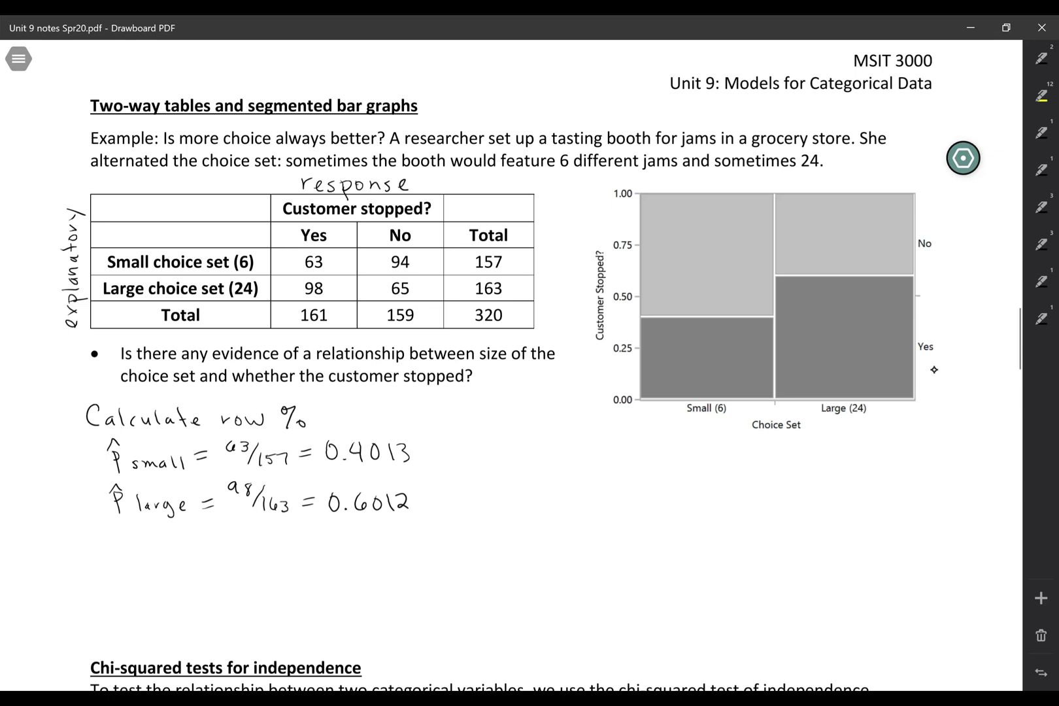
Bracket the two proportions and write 'Not equal' followed by an arrow.
{"action": "mouse_move", "coordinate": [83, 439]}
{"action": "left_mouse_down"}
{"action": "mouse_move", "coordinate": [69, 487]}
{"action": "mouse_move", "coordinate": [89, 511]}
{"action": "mouse_move", "coordinate": [69, 557]}
{"action": "mouse_move", "coordinate": [106, 555]}
{"action": "mouse_move", "coordinate": [113, 565]}
{"action": "left_mouse_up"}
{"action": "left_click_drag", "start_coordinate": [124, 555], "coordinate": [130, 575]}
{"action": "left_click_drag", "start_coordinate": [120, 563], "coordinate": [157, 577]}
{"action": "left_click_drag", "start_coordinate": [172, 567], "coordinate": [174, 586]}
{"action": "left_click_drag", "start_coordinate": [179, 567], "coordinate": [200, 576]}
{"action": "mouse_move", "coordinate": [204, 559]}
{"action": "left_mouse_down"}
{"action": "mouse_move", "coordinate": [207, 577]}
{"action": "mouse_move", "coordinate": [270, 562]}
{"action": "left_mouse_up"}
{"action": "mouse_move", "coordinate": [256, 559]}
{"action": "left_mouse_down"}
{"action": "mouse_move", "coordinate": [261, 574]}
{"action": "mouse_move", "coordinate": [301, 576]}
{"action": "left_mouse_up"}
Finish the conclusion with 'Association in the sample'.
{"action": "left_click_drag", "start_coordinate": [292, 569], "coordinate": [318, 577]}
{"action": "left_click_drag", "start_coordinate": [337, 567], "coordinate": [348, 575]}
{"action": "mouse_move", "coordinate": [360, 566]}
{"action": "left_mouse_down"}
{"action": "mouse_move", "coordinate": [359, 577]}
{"action": "mouse_move", "coordinate": [381, 576]}
{"action": "left_mouse_up"}
{"action": "left_click_drag", "start_coordinate": [378, 566], "coordinate": [393, 576]}
{"action": "left_click_drag", "start_coordinate": [403, 568], "coordinate": [479, 574]}
{"action": "left_click_drag", "start_coordinate": [476, 565], "coordinate": [503, 573]}
{"action": "mouse_move", "coordinate": [509, 566]}
{"action": "left_mouse_down"}
{"action": "mouse_move", "coordinate": [567, 574]}
{"action": "mouse_move", "coordinate": [574, 589]}
{"action": "left_mouse_up"}
{"action": "left_click_drag", "start_coordinate": [572, 568], "coordinate": [583, 572]}
{"action": "left_click_drag", "start_coordinate": [592, 569], "coordinate": [598, 574]}
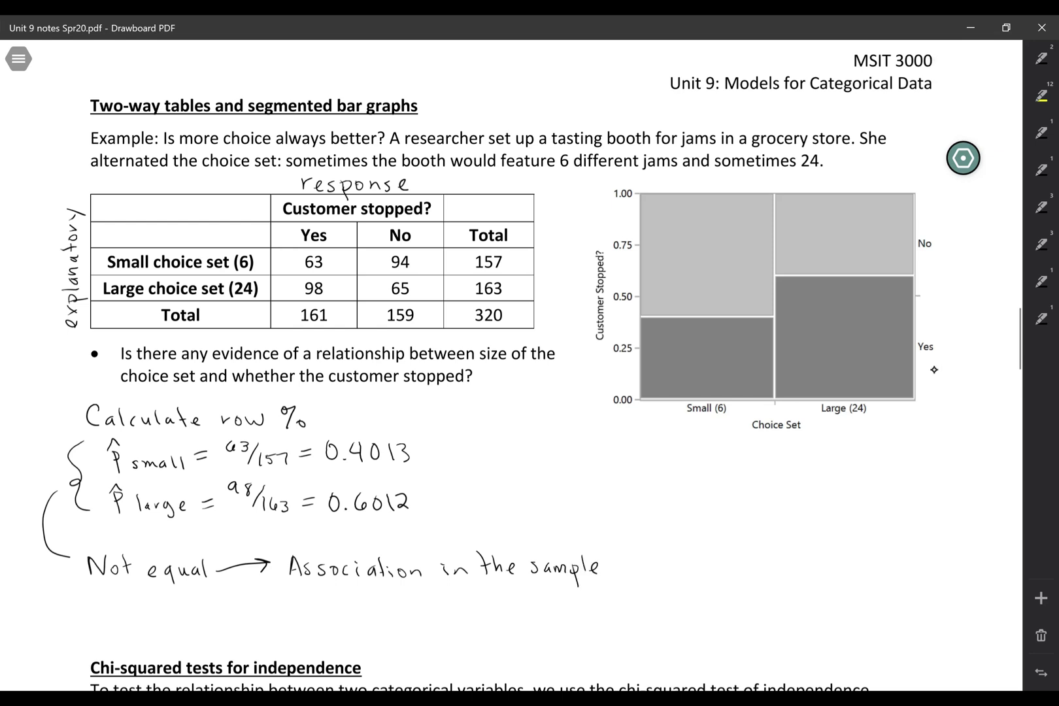
Below the mosaic plot, write 'Width of the bars represent'.
{"action": "scroll", "coordinate": [934, 370], "scroll_direction": "down", "scroll_amount": 1}
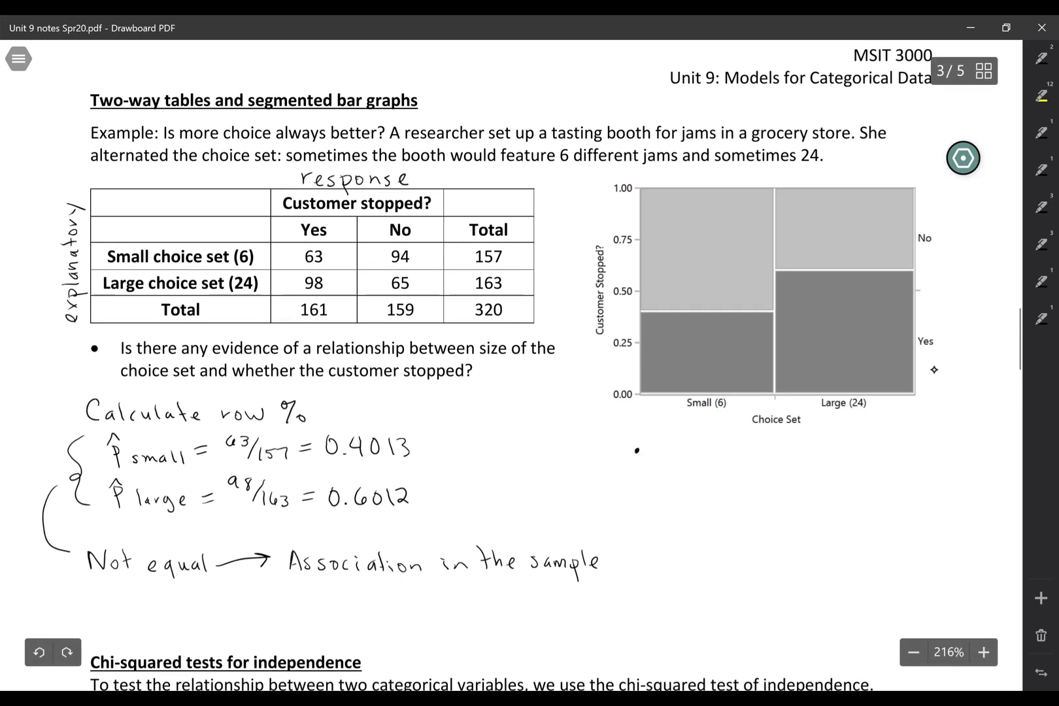
{"action": "left_click_drag", "start_coordinate": [657, 451], "coordinate": [681, 462]}
{"action": "mouse_move", "coordinate": [693, 446]}
{"action": "left_mouse_down"}
{"action": "mouse_move", "coordinate": [691, 463]}
{"action": "mouse_move", "coordinate": [701, 464]}
{"action": "left_mouse_up"}
{"action": "left_click_drag", "start_coordinate": [698, 451], "coordinate": [708, 450]}
{"action": "mouse_move", "coordinate": [712, 447]}
{"action": "left_mouse_down"}
{"action": "mouse_move", "coordinate": [722, 462]}
{"action": "mouse_move", "coordinate": [739, 460]}
{"action": "left_mouse_up"}
{"action": "mouse_move", "coordinate": [755, 445]}
{"action": "left_mouse_down"}
{"action": "mouse_move", "coordinate": [748, 464]}
{"action": "mouse_move", "coordinate": [782, 452]}
{"action": "left_mouse_up"}
{"action": "mouse_move", "coordinate": [786, 445]}
{"action": "left_mouse_down"}
{"action": "mouse_move", "coordinate": [796, 462]}
{"action": "mouse_move", "coordinate": [848, 463]}
{"action": "left_mouse_up"}
{"action": "left_click_drag", "start_coordinate": [851, 454], "coordinate": [912, 462]}
{"action": "left_click_drag", "start_coordinate": [917, 454], "coordinate": [918, 475]}
{"action": "left_click_drag", "start_coordinate": [918, 458], "coordinate": [946, 461]}
{"action": "mouse_move", "coordinate": [958, 451]}
{"action": "left_mouse_down"}
{"action": "mouse_move", "coordinate": [952, 463]}
{"action": "mouse_move", "coordinate": [968, 460]}
{"action": "left_mouse_up"}
{"action": "left_click_drag", "start_coordinate": [970, 455], "coordinate": [984, 461]}
{"action": "left_click_drag", "start_coordinate": [979, 451], "coordinate": [990, 449]}
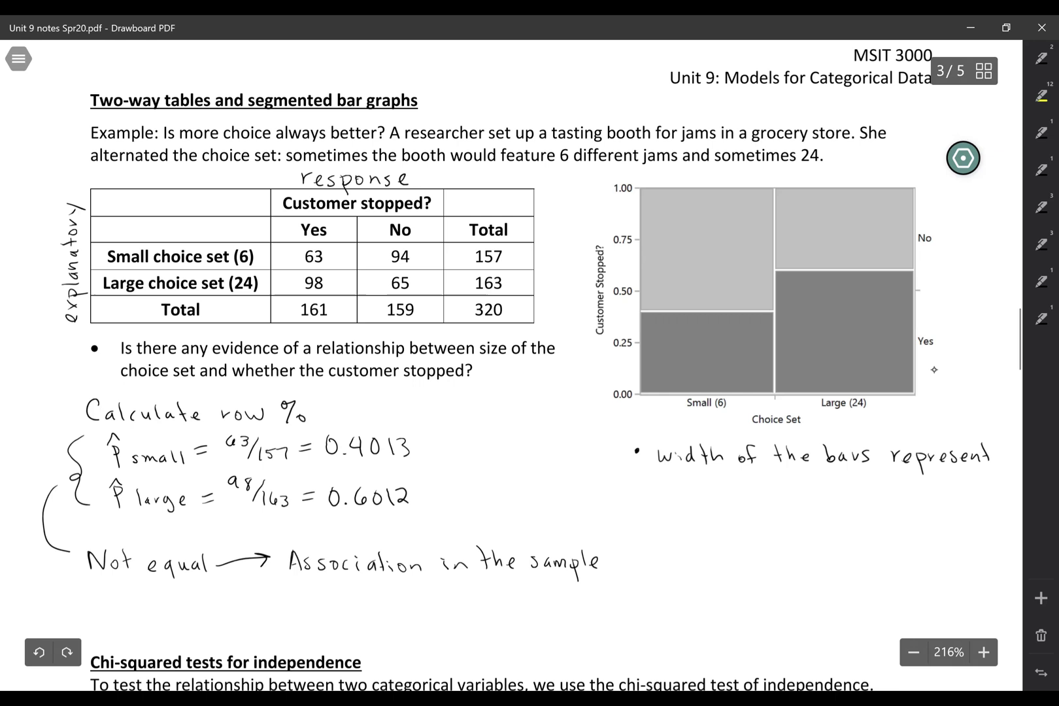
Complete the width note with 'sample sizes (157, 163)'.
{"action": "mouse_move", "coordinate": [670, 478]}
{"action": "left_mouse_down"}
{"action": "mouse_move", "coordinate": [663, 490]}
{"action": "mouse_move", "coordinate": [684, 492]}
{"action": "left_mouse_up"}
{"action": "left_click_drag", "start_coordinate": [691, 491], "coordinate": [708, 492]}
{"action": "mouse_move", "coordinate": [714, 482]}
{"action": "left_mouse_down"}
{"action": "mouse_move", "coordinate": [713, 500]}
{"action": "mouse_move", "coordinate": [723, 490]}
{"action": "left_mouse_up"}
{"action": "left_click_drag", "start_coordinate": [727, 479], "coordinate": [729, 494]}
{"action": "left_click_drag", "start_coordinate": [735, 484], "coordinate": [779, 493]}
{"action": "left_click_drag", "start_coordinate": [788, 483], "coordinate": [810, 494]}
{"action": "left_click_drag", "start_coordinate": [825, 483], "coordinate": [822, 494]}
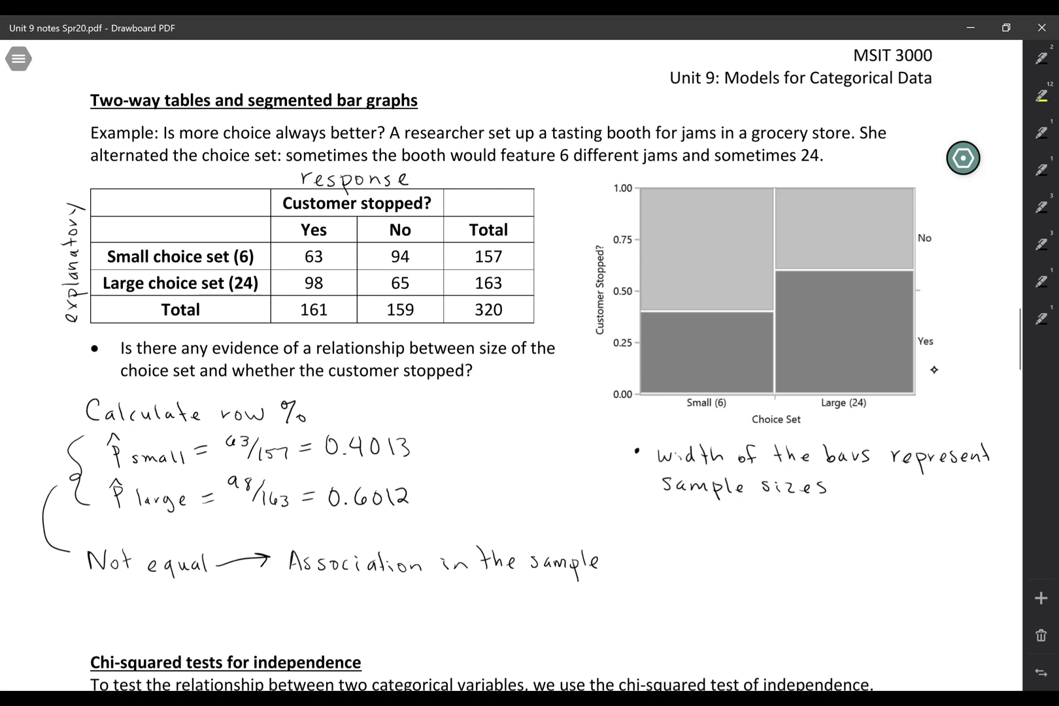
{"action": "mouse_move", "coordinate": [846, 482]}
{"action": "left_mouse_down"}
{"action": "mouse_move", "coordinate": [844, 498]}
{"action": "mouse_move", "coordinate": [919, 498]}
{"action": "left_mouse_up"}
{"action": "left_click", "coordinate": [904, 495]}
{"action": "mouse_move", "coordinate": [939, 483]}
{"action": "left_mouse_down"}
{"action": "mouse_move", "coordinate": [934, 491]}
{"action": "mouse_move", "coordinate": [962, 500]}
{"action": "left_mouse_up"}
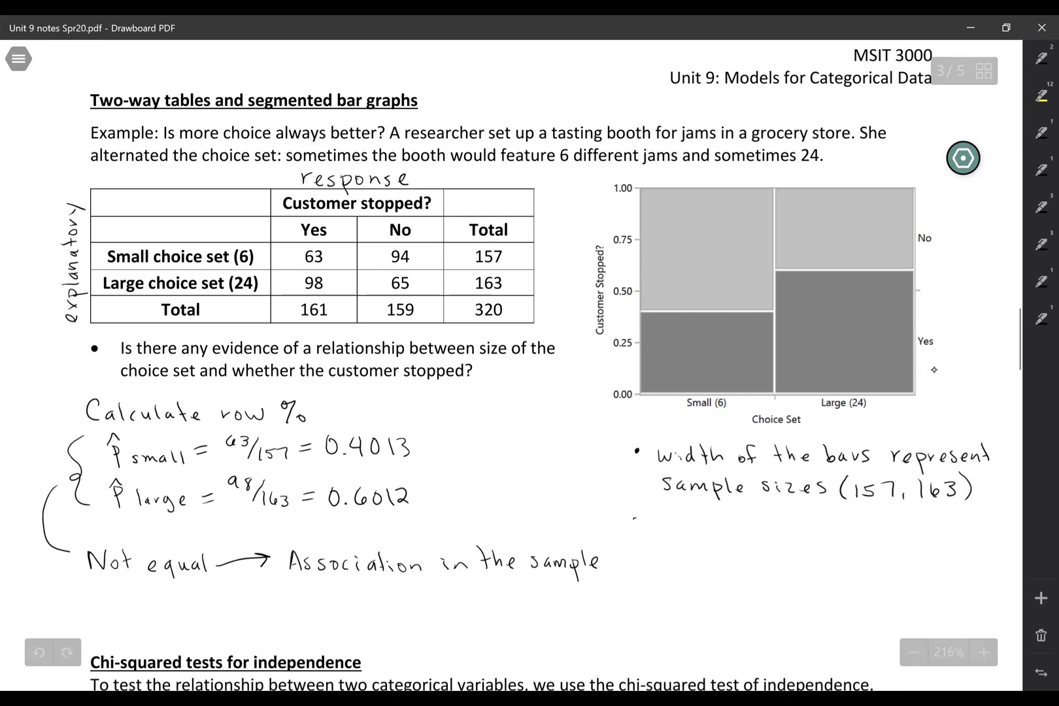
Start a second bullet: 'height represents the prop'.
{"action": "left_click", "coordinate": [632, 521]}
{"action": "left_click_drag", "start_coordinate": [656, 514], "coordinate": [669, 531]}
{"action": "mouse_move", "coordinate": [680, 523]}
{"action": "left_mouse_down"}
{"action": "mouse_move", "coordinate": [703, 544]}
{"action": "mouse_move", "coordinate": [724, 533]}
{"action": "left_mouse_up"}
{"action": "mouse_move", "coordinate": [729, 514]}
{"action": "left_mouse_down"}
{"action": "mouse_move", "coordinate": [732, 536]}
{"action": "mouse_move", "coordinate": [735, 525]}
{"action": "left_mouse_up"}
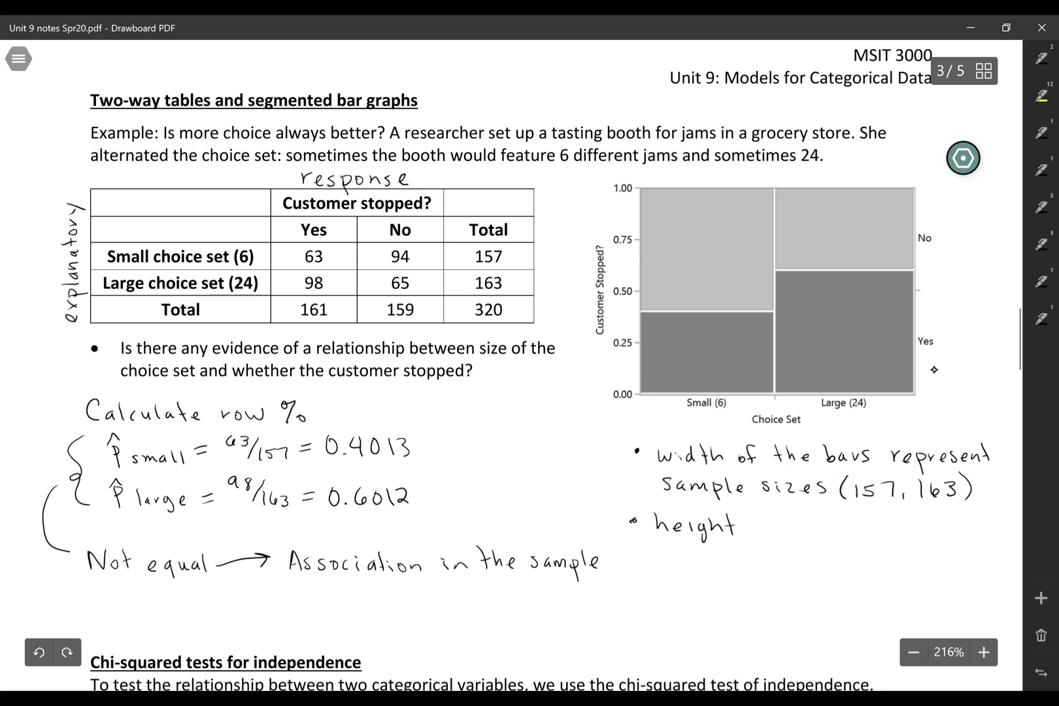
{"action": "left_click_drag", "start_coordinate": [759, 535], "coordinate": [765, 528]}
{"action": "mouse_move", "coordinate": [768, 531]}
{"action": "left_mouse_down"}
{"action": "mouse_move", "coordinate": [789, 548]}
{"action": "mouse_move", "coordinate": [801, 528]}
{"action": "left_mouse_up"}
{"action": "left_click_drag", "start_coordinate": [805, 531], "coordinate": [818, 536]}
{"action": "left_click_drag", "start_coordinate": [827, 531], "coordinate": [849, 534]}
{"action": "mouse_move", "coordinate": [854, 518]}
{"action": "left_mouse_down"}
{"action": "mouse_move", "coordinate": [858, 534]}
{"action": "mouse_move", "coordinate": [916, 533]}
{"action": "left_mouse_up"}
{"action": "left_click_drag", "start_coordinate": [920, 527], "coordinate": [929, 531]}
{"action": "mouse_move", "coordinate": [941, 523]}
{"action": "left_mouse_down"}
{"action": "mouse_move", "coordinate": [943, 547]}
{"action": "mouse_move", "coordinate": [952, 533]}
{"action": "left_mouse_up"}
{"action": "left_click_drag", "start_coordinate": [956, 533], "coordinate": [962, 531]}
{"action": "mouse_move", "coordinate": [972, 526]}
{"action": "left_mouse_down"}
{"action": "mouse_move", "coordinate": [974, 547]}
{"action": "mouse_move", "coordinate": [980, 535]}
{"action": "left_mouse_up"}
Finish the height bullet with 'who stopped in each group'.
{"action": "mouse_move", "coordinate": [658, 550]}
{"action": "left_mouse_down"}
{"action": "mouse_move", "coordinate": [664, 560]}
{"action": "mouse_move", "coordinate": [674, 552]}
{"action": "left_mouse_up"}
{"action": "mouse_move", "coordinate": [680, 545]}
{"action": "left_mouse_down"}
{"action": "mouse_move", "coordinate": [689, 560]}
{"action": "mouse_move", "coordinate": [735, 566]}
{"action": "left_mouse_up"}
{"action": "left_click_drag", "start_coordinate": [729, 553], "coordinate": [738, 552]}
{"action": "mouse_move", "coordinate": [747, 557]}
{"action": "left_mouse_down"}
{"action": "mouse_move", "coordinate": [757, 578]}
{"action": "mouse_move", "coordinate": [759, 563]}
{"action": "left_mouse_up"}
{"action": "mouse_move", "coordinate": [769, 560]}
{"action": "left_mouse_down"}
{"action": "mouse_move", "coordinate": [770, 580]}
{"action": "mouse_move", "coordinate": [774, 566]}
{"action": "left_mouse_up"}
{"action": "left_click_drag", "start_coordinate": [779, 560], "coordinate": [787, 568]}
{"action": "left_click_drag", "start_coordinate": [798, 559], "coordinate": [801, 568]}
{"action": "left_click_drag", "start_coordinate": [825, 564], "coordinate": [867, 570]}
{"action": "mouse_move", "coordinate": [879, 562]}
{"action": "left_mouse_down"}
{"action": "mouse_move", "coordinate": [879, 572]}
{"action": "mouse_move", "coordinate": [896, 573]}
{"action": "left_mouse_up"}
{"action": "mouse_move", "coordinate": [896, 566]}
{"action": "left_mouse_down"}
{"action": "mouse_move", "coordinate": [924, 588]}
{"action": "mouse_move", "coordinate": [940, 566]}
{"action": "left_mouse_up"}
{"action": "mouse_move", "coordinate": [948, 566]}
{"action": "left_mouse_down"}
{"action": "mouse_move", "coordinate": [965, 566]}
{"action": "mouse_move", "coordinate": [972, 588]}
{"action": "left_mouse_up"}
{"action": "left_click_drag", "start_coordinate": [971, 567], "coordinate": [970, 574]}
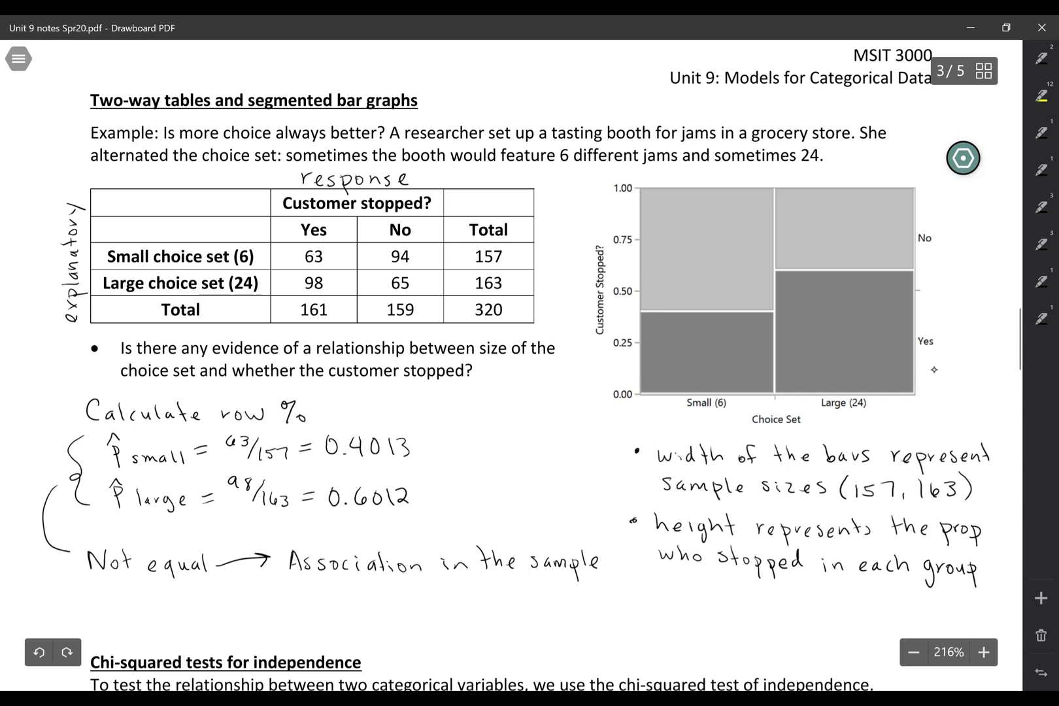
Add a third bullet: 'area represents total'.
{"action": "scroll", "coordinate": [934, 370], "scroll_direction": "down", "scroll_amount": 3}
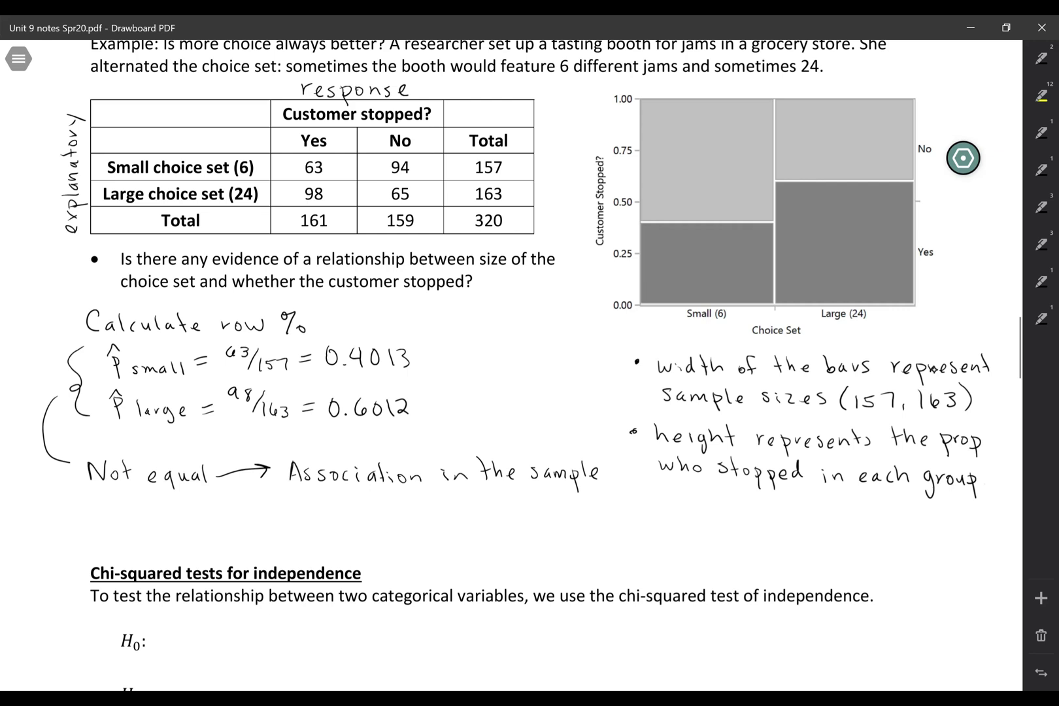
{"action": "left_click", "coordinate": [640, 502]}
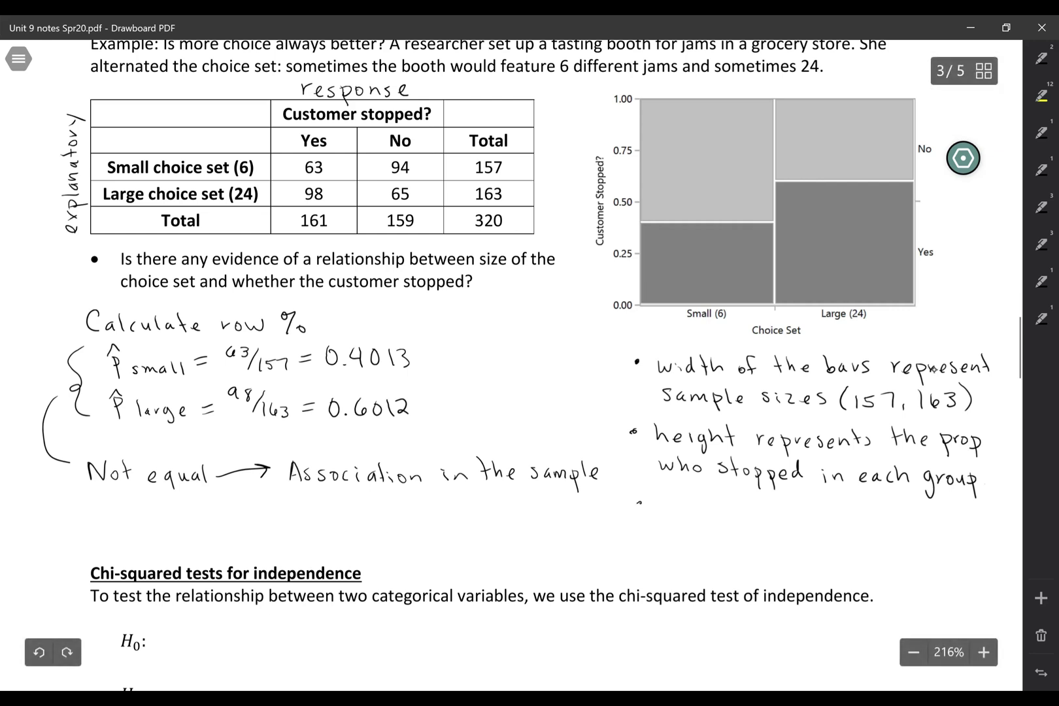
{"action": "mouse_move", "coordinate": [672, 507]}
{"action": "left_mouse_down"}
{"action": "mouse_move", "coordinate": [673, 516]}
{"action": "mouse_move", "coordinate": [687, 508]}
{"action": "mouse_move", "coordinate": [700, 516]}
{"action": "left_mouse_up"}
{"action": "left_click_drag", "start_coordinate": [711, 509], "coordinate": [756, 518]}
{"action": "mouse_move", "coordinate": [762, 511]}
{"action": "left_mouse_down"}
{"action": "mouse_move", "coordinate": [764, 531]}
{"action": "mouse_move", "coordinate": [772, 516]}
{"action": "left_mouse_up"}
{"action": "left_click_drag", "start_coordinate": [776, 520], "coordinate": [797, 518]}
{"action": "mouse_move", "coordinate": [806, 512]}
{"action": "left_mouse_down"}
{"action": "mouse_move", "coordinate": [799, 521]}
{"action": "mouse_move", "coordinate": [817, 520]}
{"action": "left_mouse_up"}
{"action": "mouse_move", "coordinate": [823, 520]}
{"action": "left_mouse_down"}
{"action": "mouse_move", "coordinate": [882, 526]}
{"action": "mouse_move", "coordinate": [886, 512]}
{"action": "left_mouse_up"}
{"action": "left_click_drag", "start_coordinate": [893, 516], "coordinate": [907, 525]}
{"action": "left_click_drag", "start_coordinate": [900, 515], "coordinate": [921, 526]}
{"action": "left_click_drag", "start_coordinate": [929, 506], "coordinate": [930, 526]}
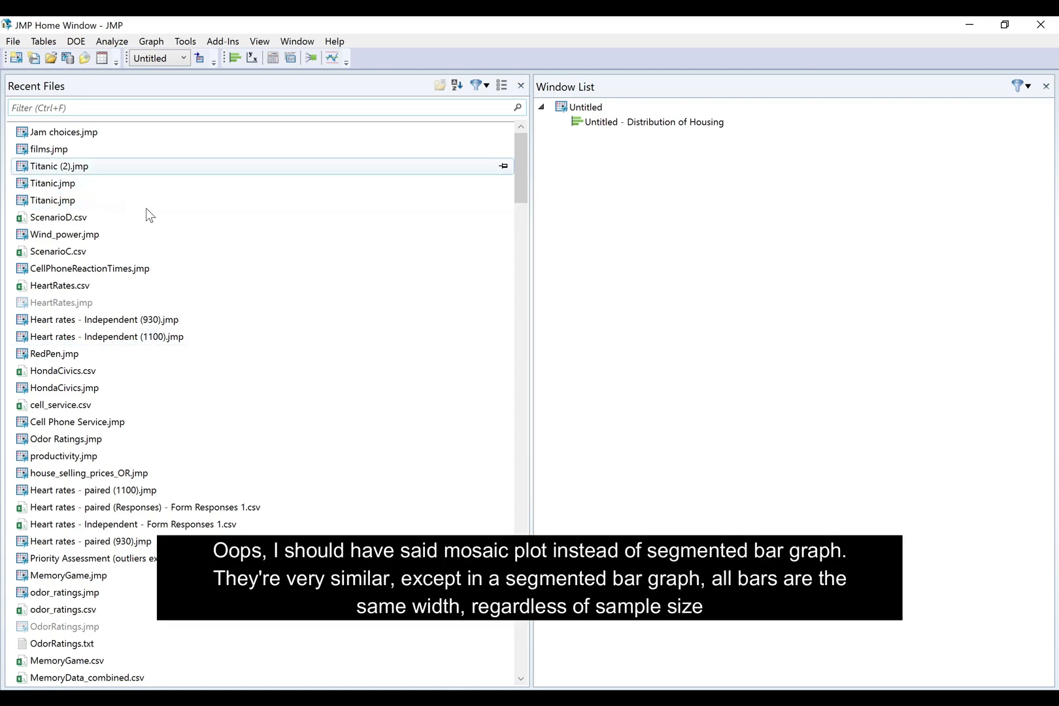
Open the Jam choices data table from the datasets folder via File > Open.
{"action": "left_click", "coordinate": [12, 42]}
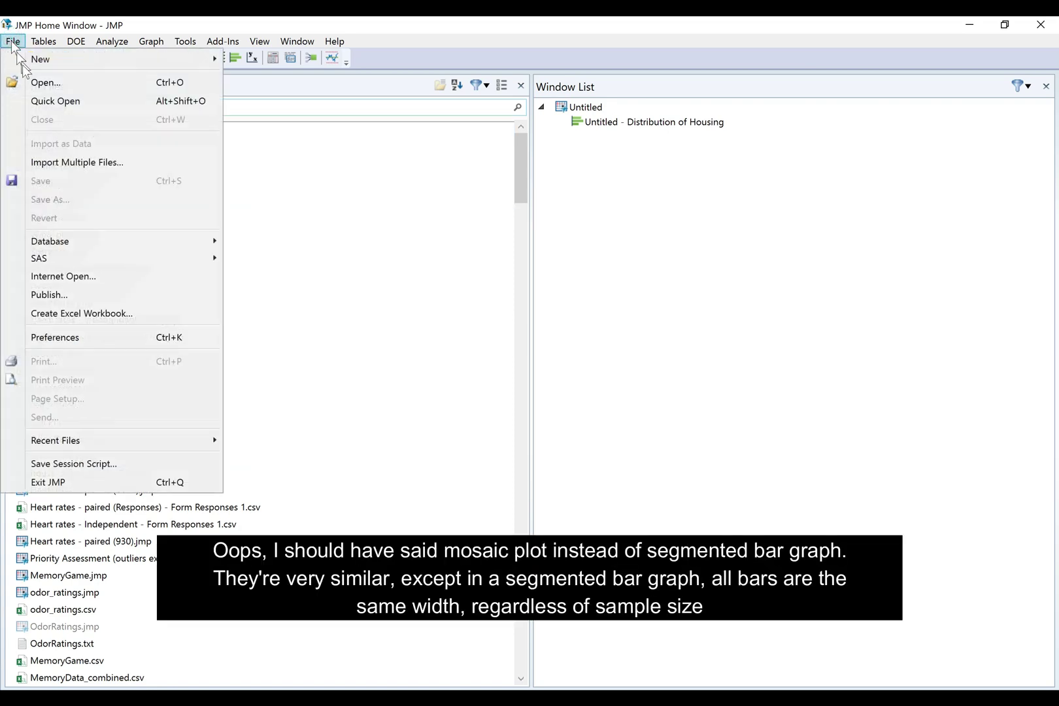
{"action": "left_click", "coordinate": [28, 79]}
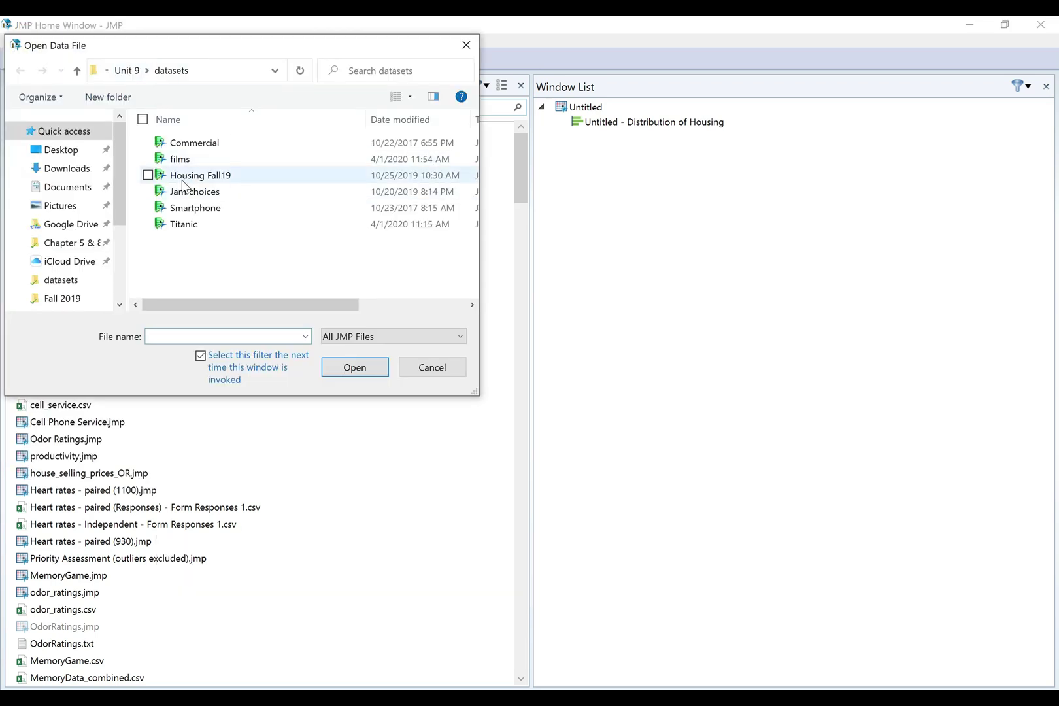
{"action": "left_click", "coordinate": [209, 195]}
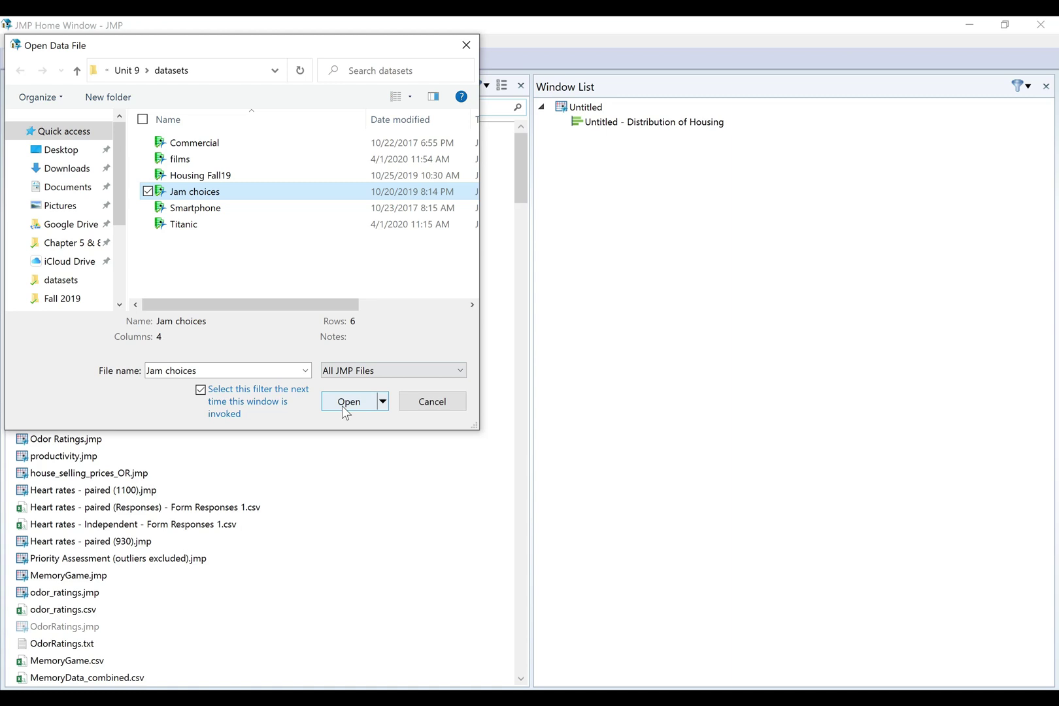
{"action": "left_click", "coordinate": [342, 406]}
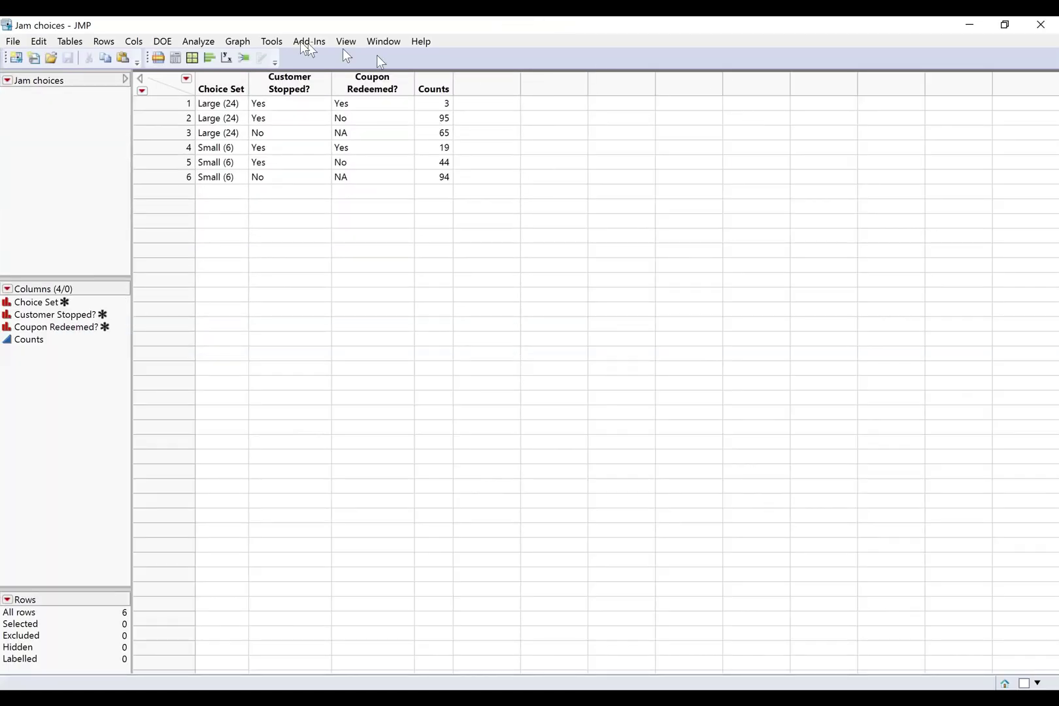
Run Fit Y by X with Customer Stopped? as Y, Choice Set as X and Counts as Freq.
{"action": "left_click", "coordinate": [196, 43]}
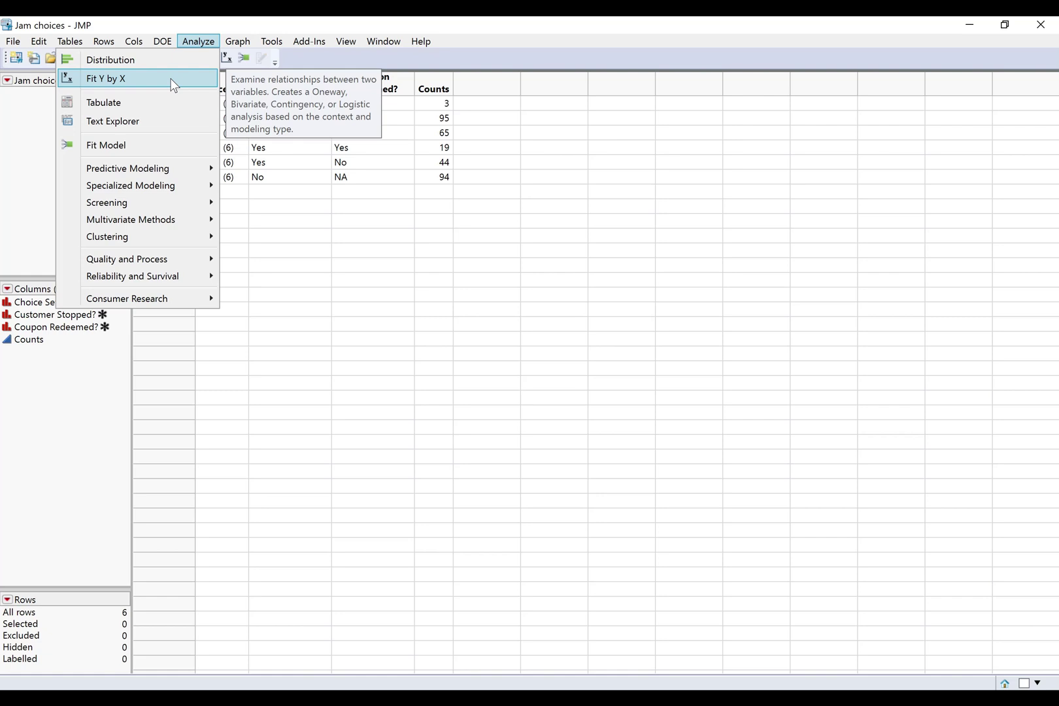
{"action": "left_click", "coordinate": [173, 83]}
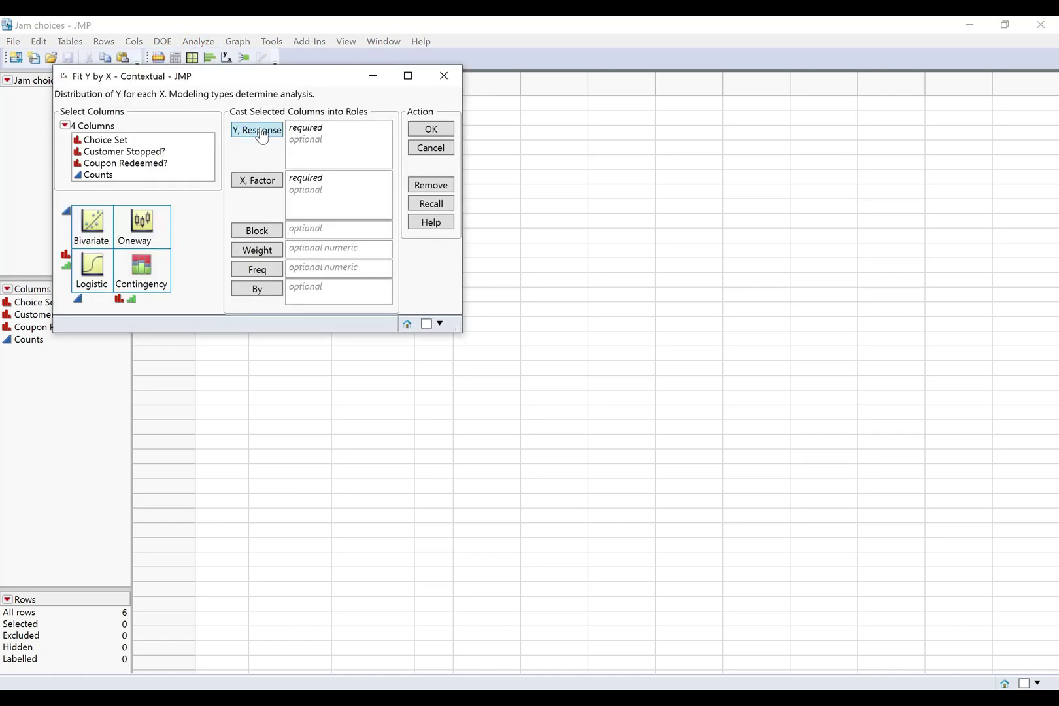
{"action": "left_click", "coordinate": [153, 153]}
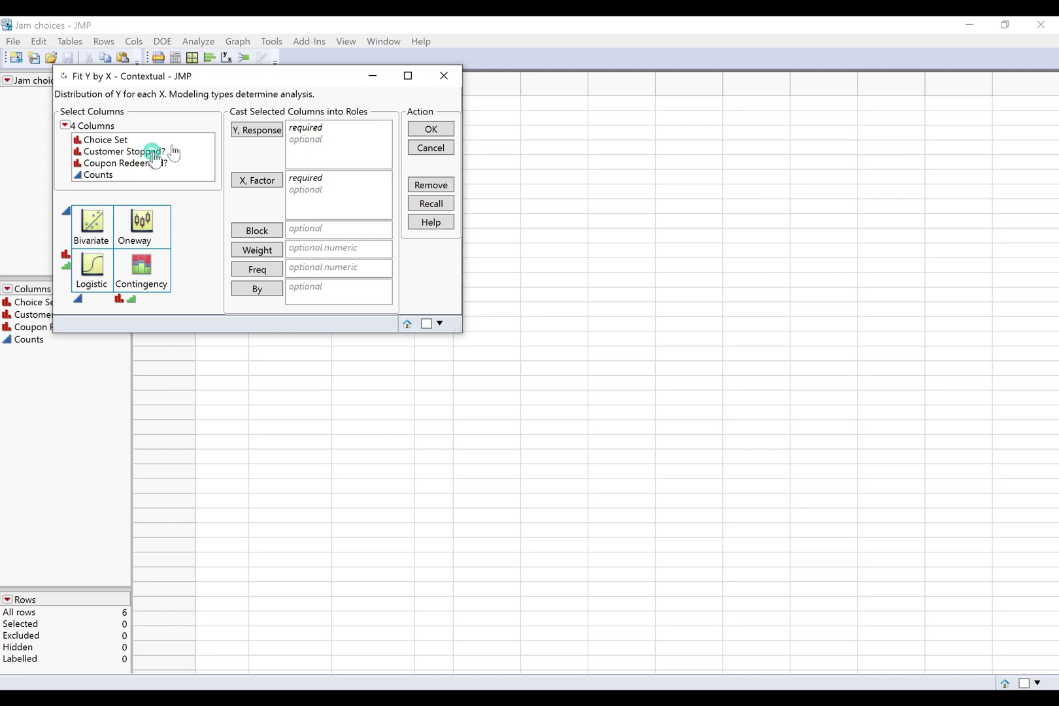
{"action": "left_click", "coordinate": [260, 133]}
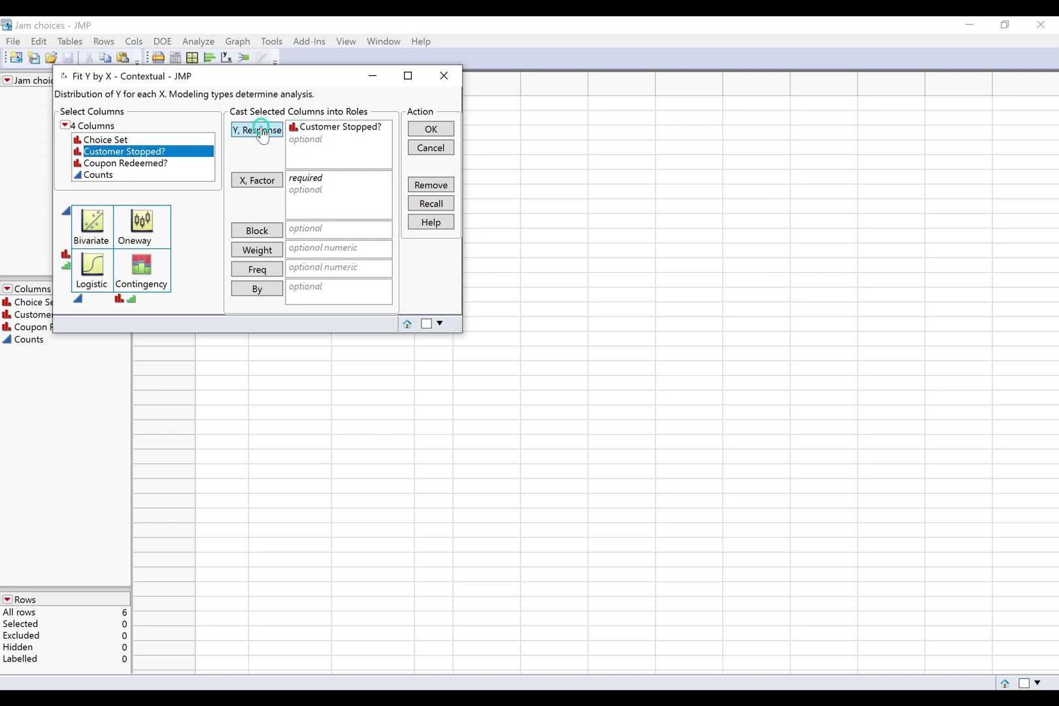
{"action": "left_click", "coordinate": [120, 140]}
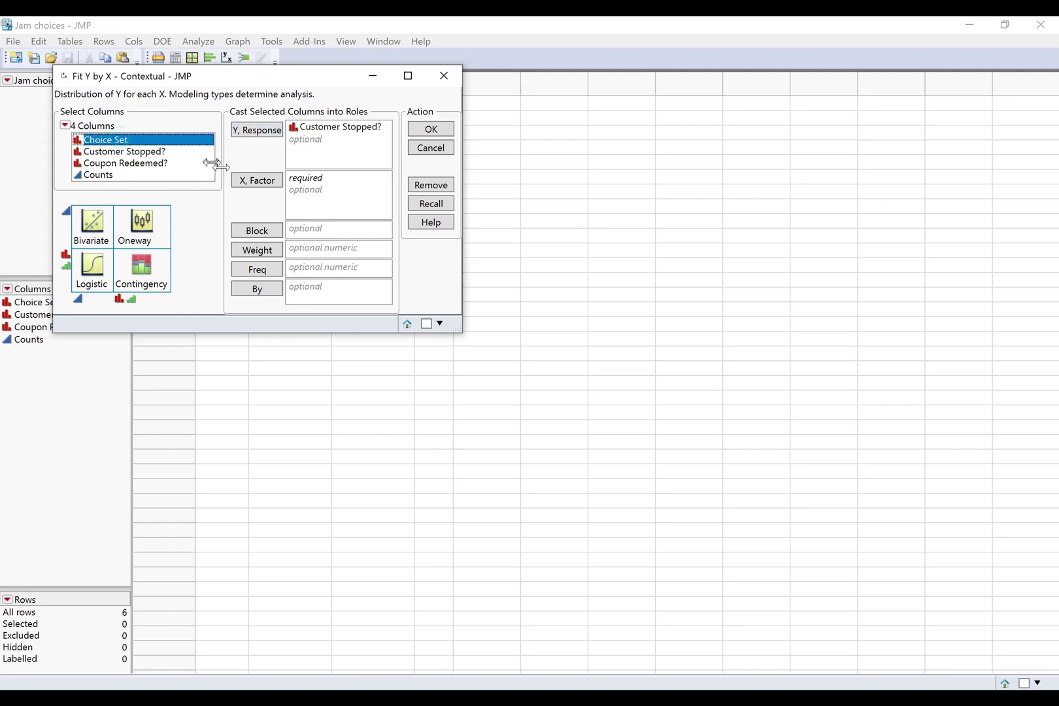
{"action": "left_click", "coordinate": [257, 181]}
{"action": "left_click_drag", "start_coordinate": [285, 74], "coordinate": [783, 74]}
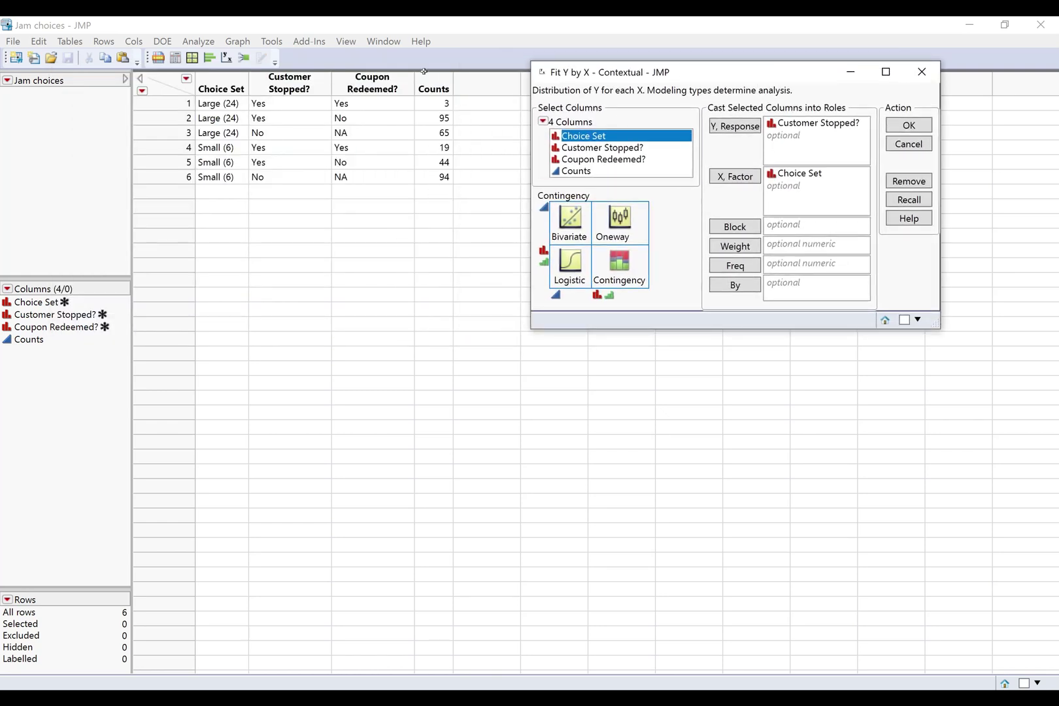
{"action": "left_click", "coordinate": [575, 171]}
{"action": "left_click_drag", "start_coordinate": [697, 230], "coordinate": [778, 264]}
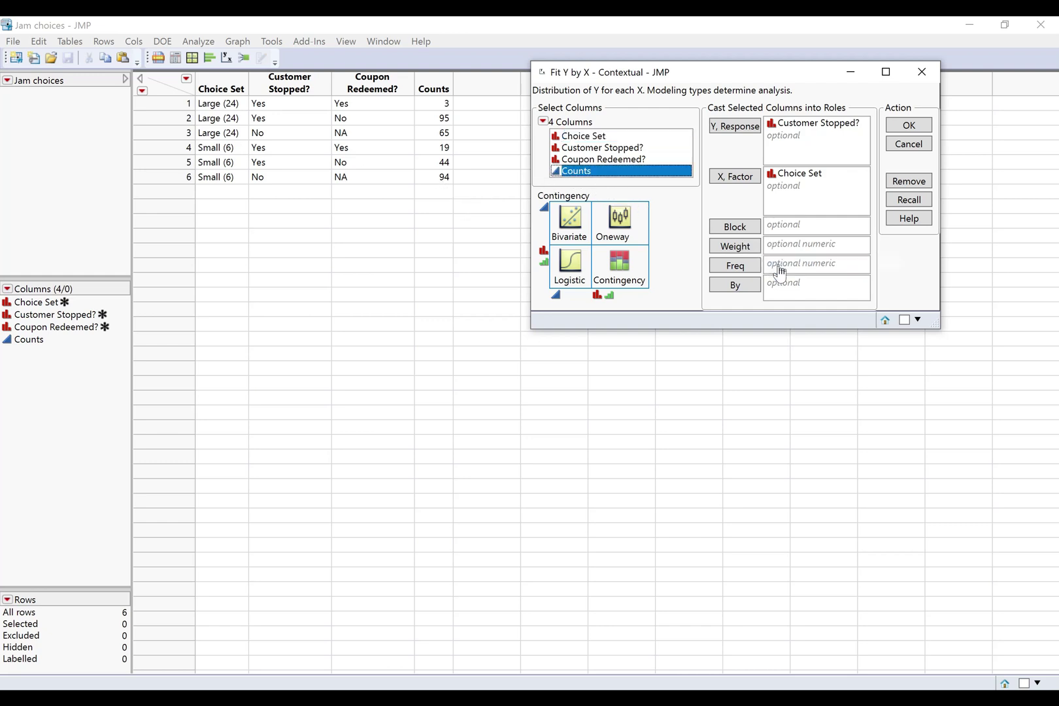
{"action": "left_click", "coordinate": [907, 130]}
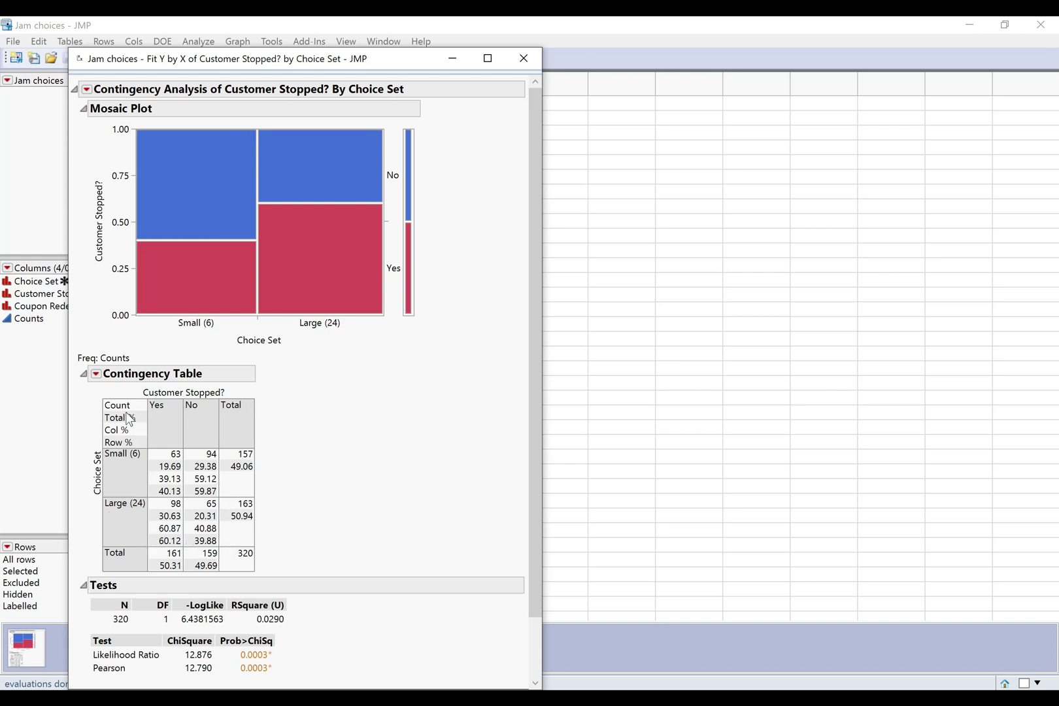
Remove Total % and Col % from the contingency table, leaving Count and Row %.
{"action": "left_click", "coordinate": [96, 374]}
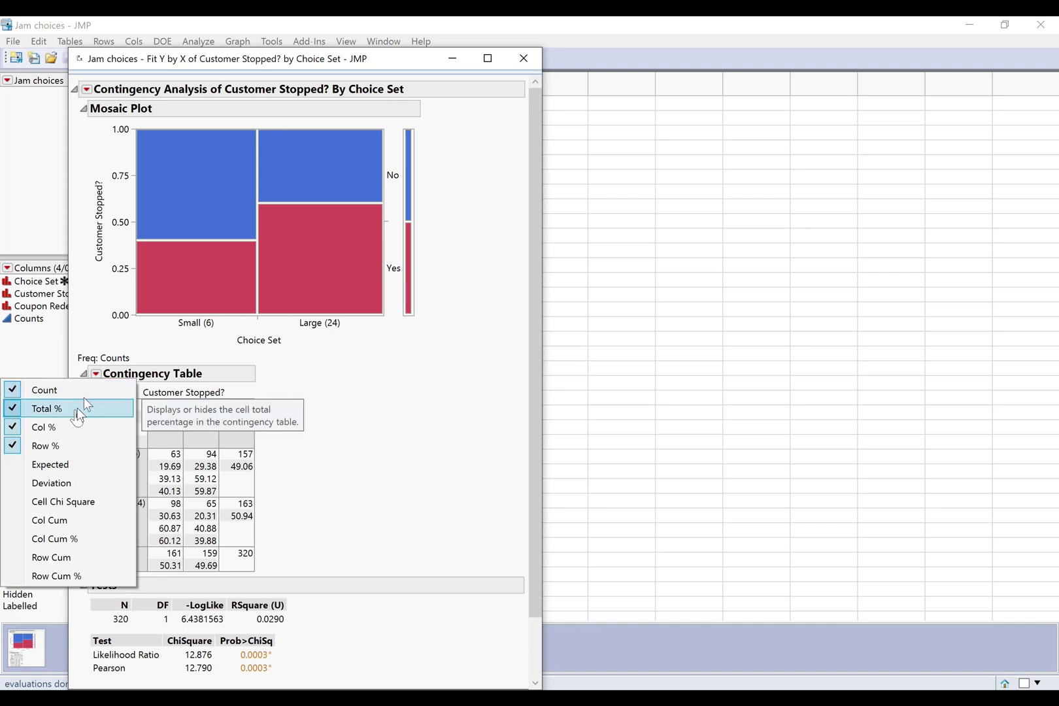
{"action": "left_click", "coordinate": [79, 408]}
{"action": "left_click", "coordinate": [96, 373]}
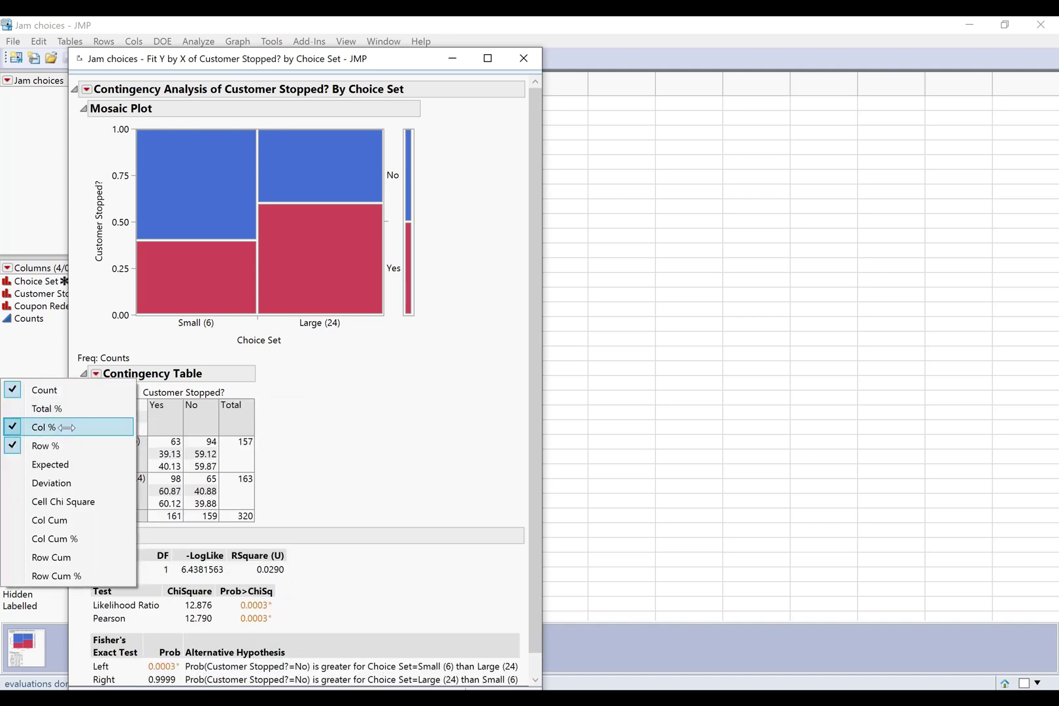
{"action": "left_click", "coordinate": [68, 428]}
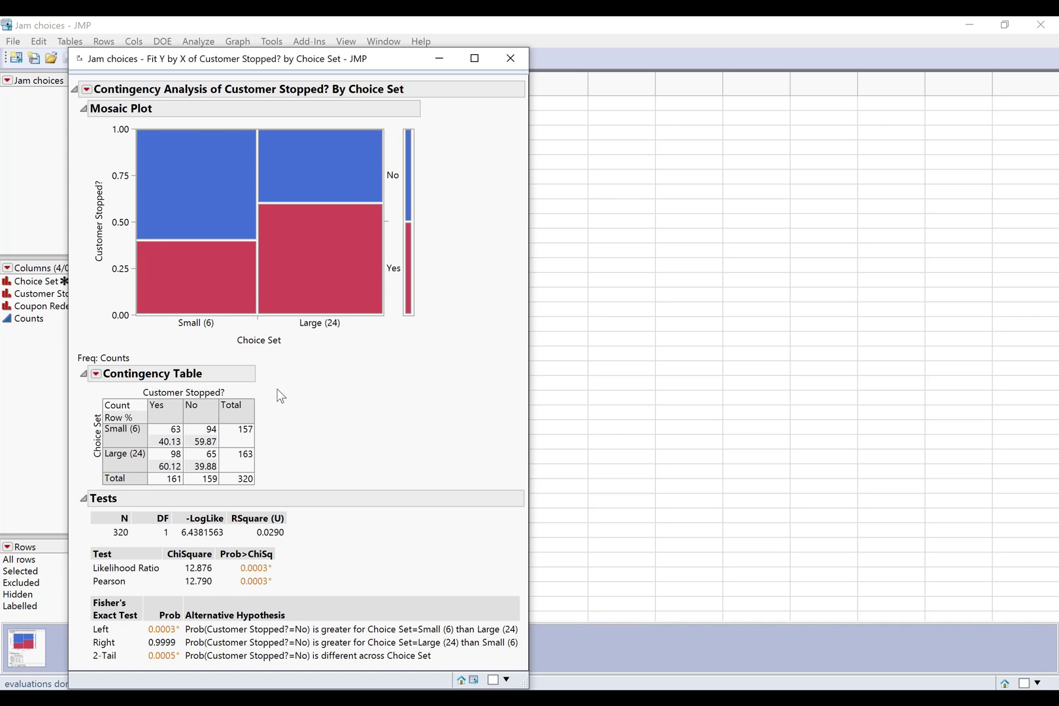
Switch the contingency table from Row % to Col % percentages.
{"action": "left_click", "coordinate": [97, 376]}
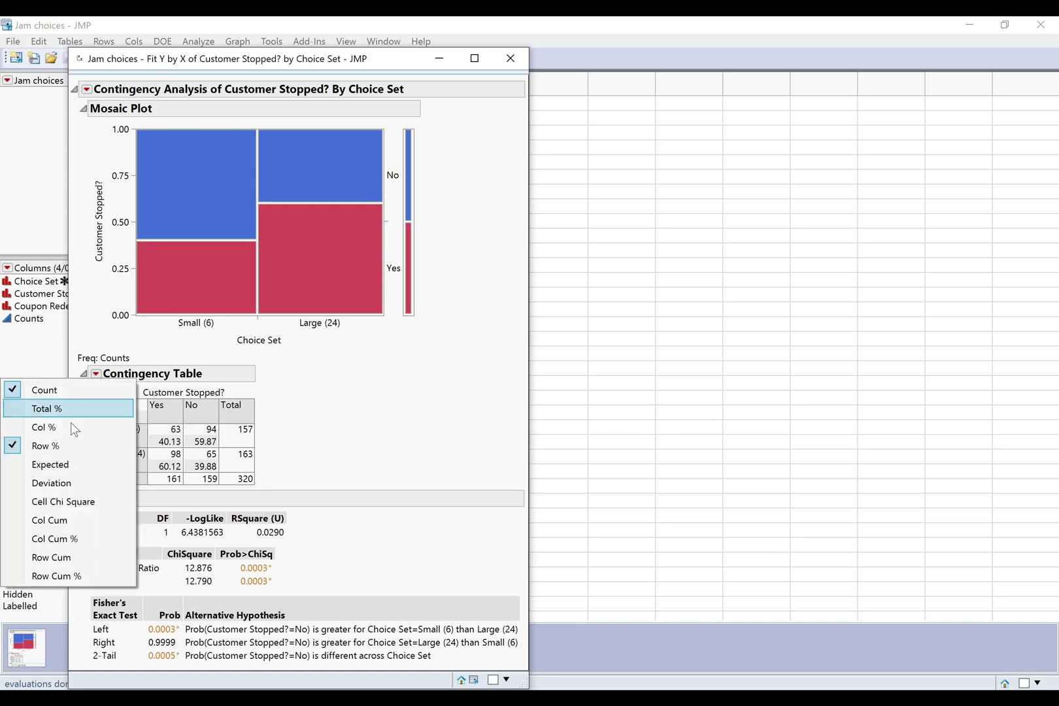
{"action": "left_click", "coordinate": [66, 445]}
{"action": "left_click", "coordinate": [98, 376]}
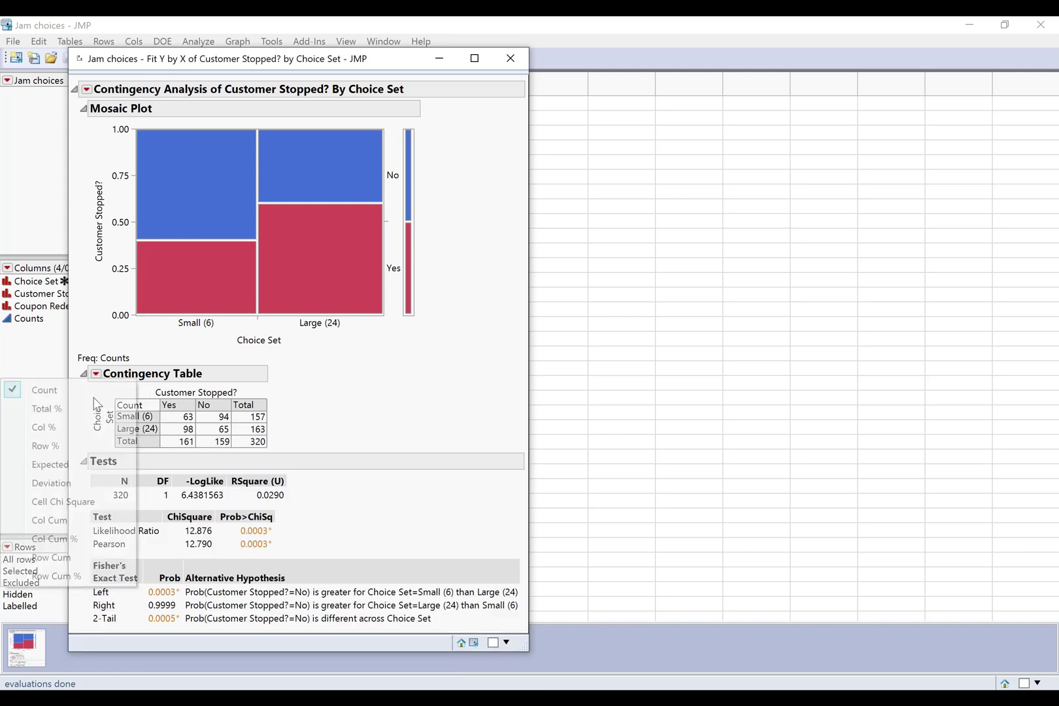
{"action": "left_click", "coordinate": [75, 430]}
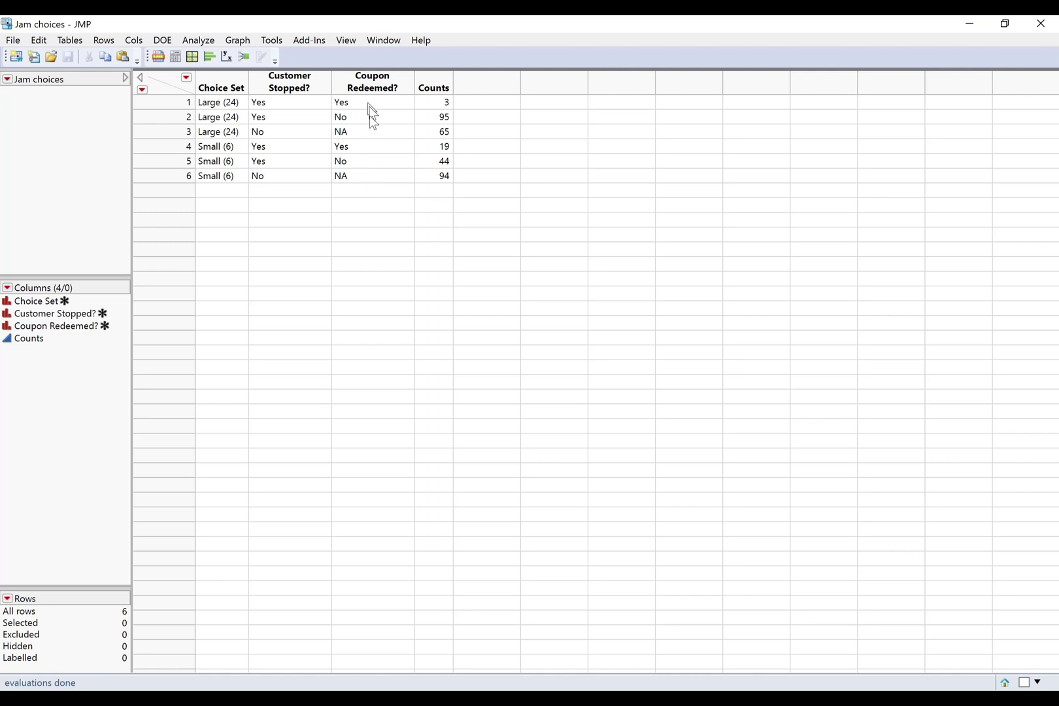
Run Fit Y by X with Coupon Redeemed? as Y, Choice Set as X, and Counts as frequency.
{"action": "left_click", "coordinate": [193, 41]}
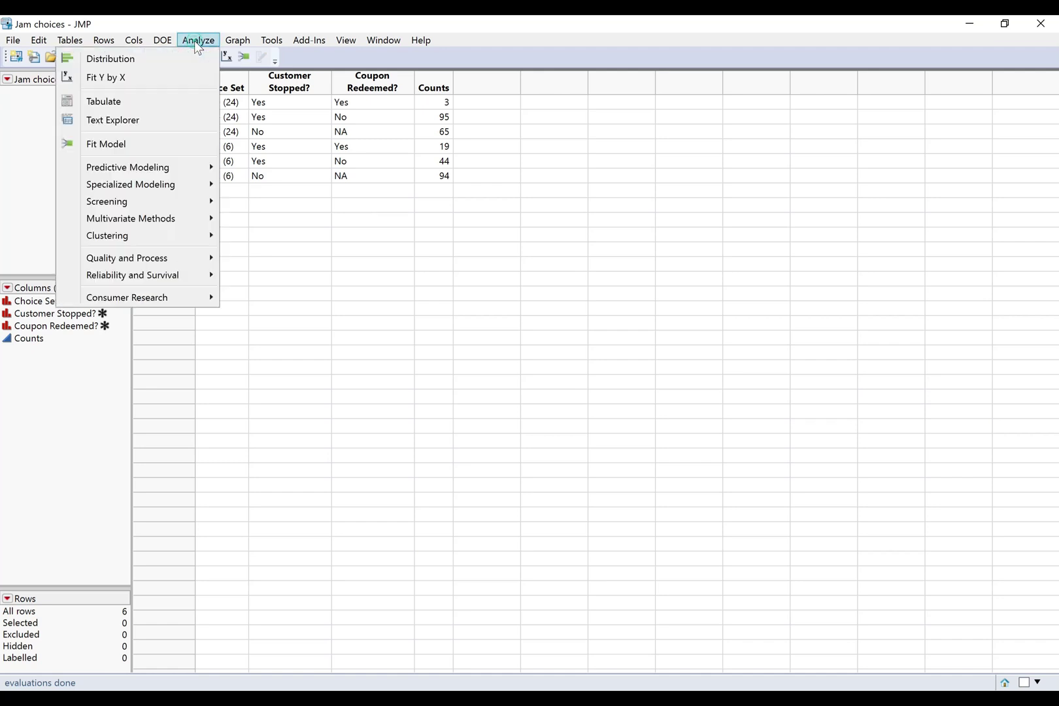
{"action": "left_click", "coordinate": [168, 77]}
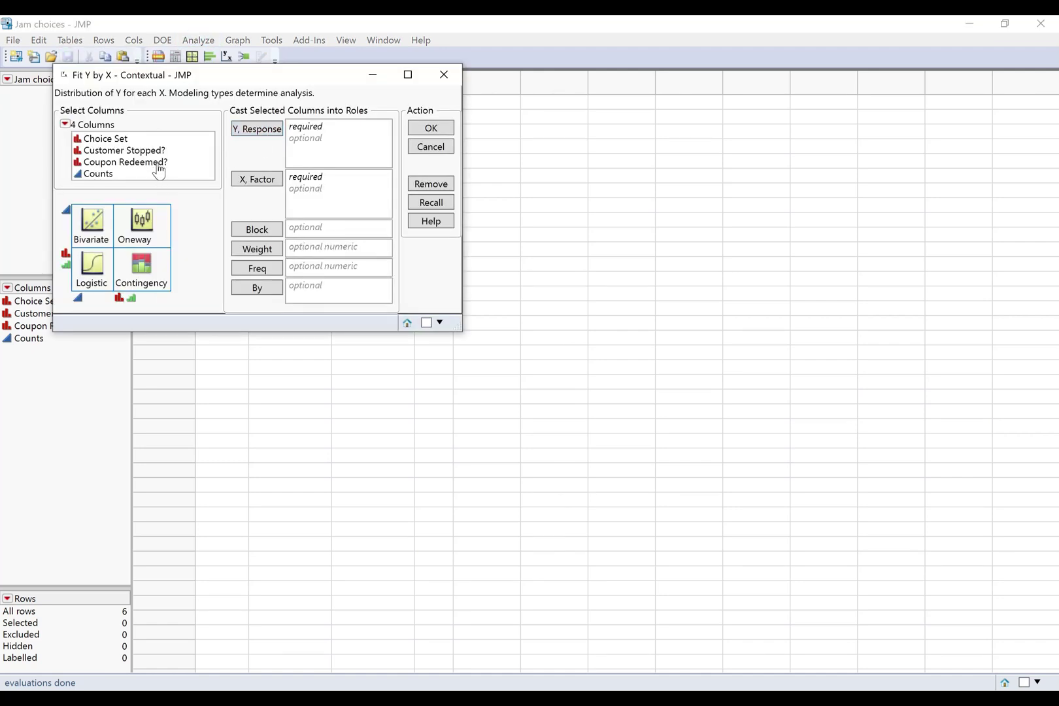
{"action": "left_click", "coordinate": [159, 169]}
{"action": "left_click", "coordinate": [254, 130]}
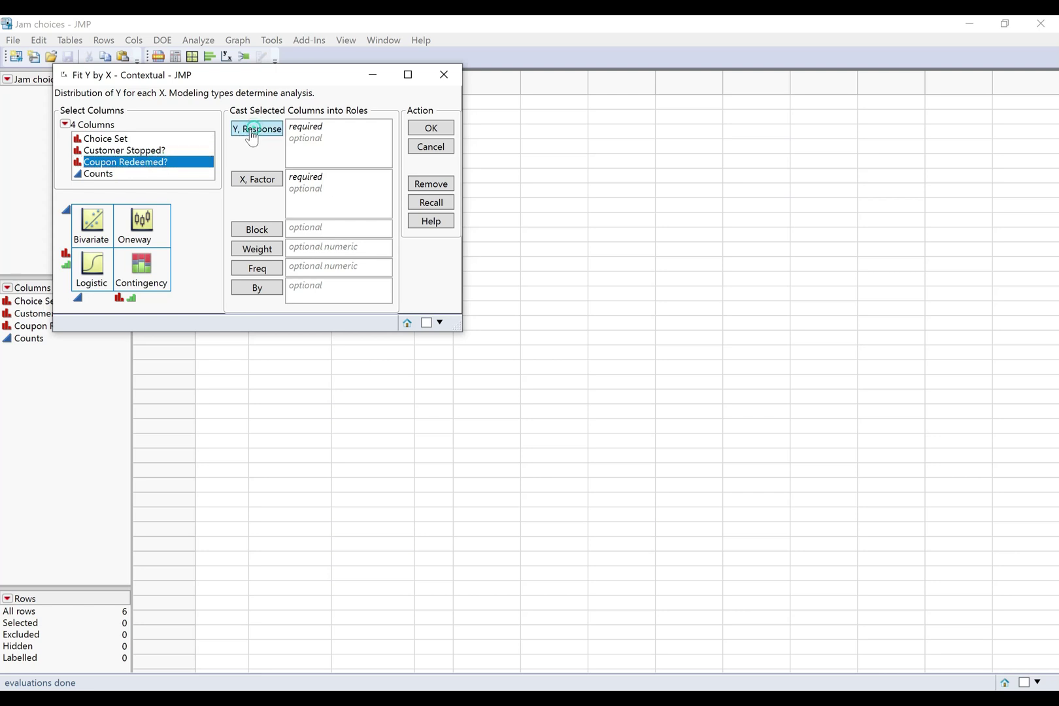
{"action": "left_click", "coordinate": [110, 139]}
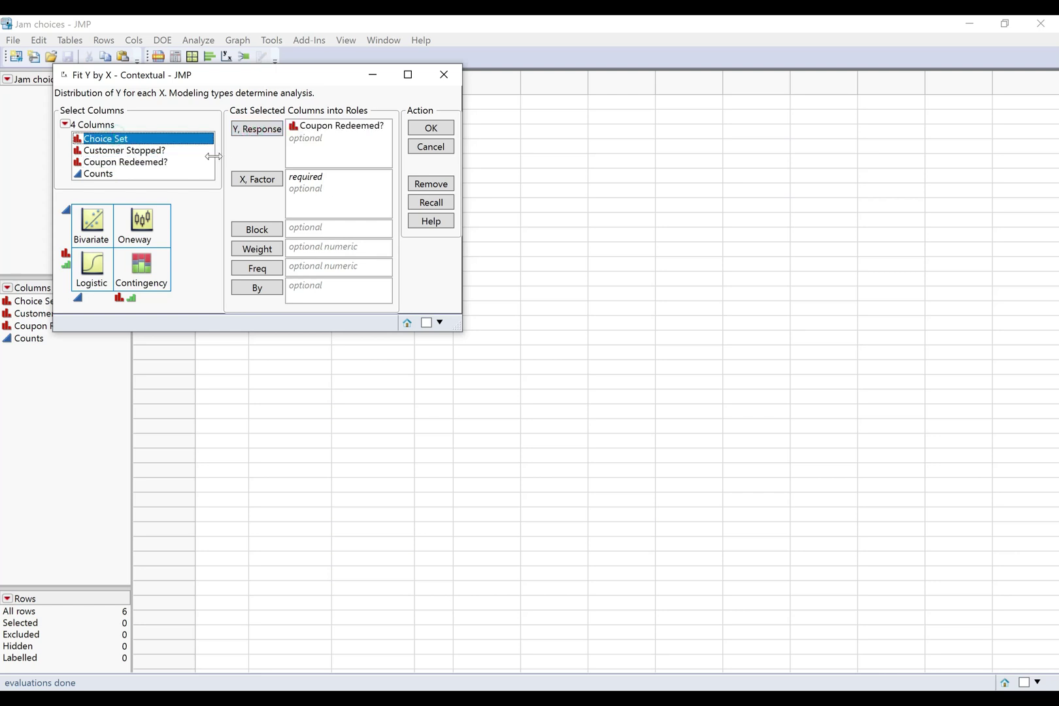
{"action": "left_click", "coordinate": [236, 181]}
{"action": "left_click", "coordinate": [160, 174]}
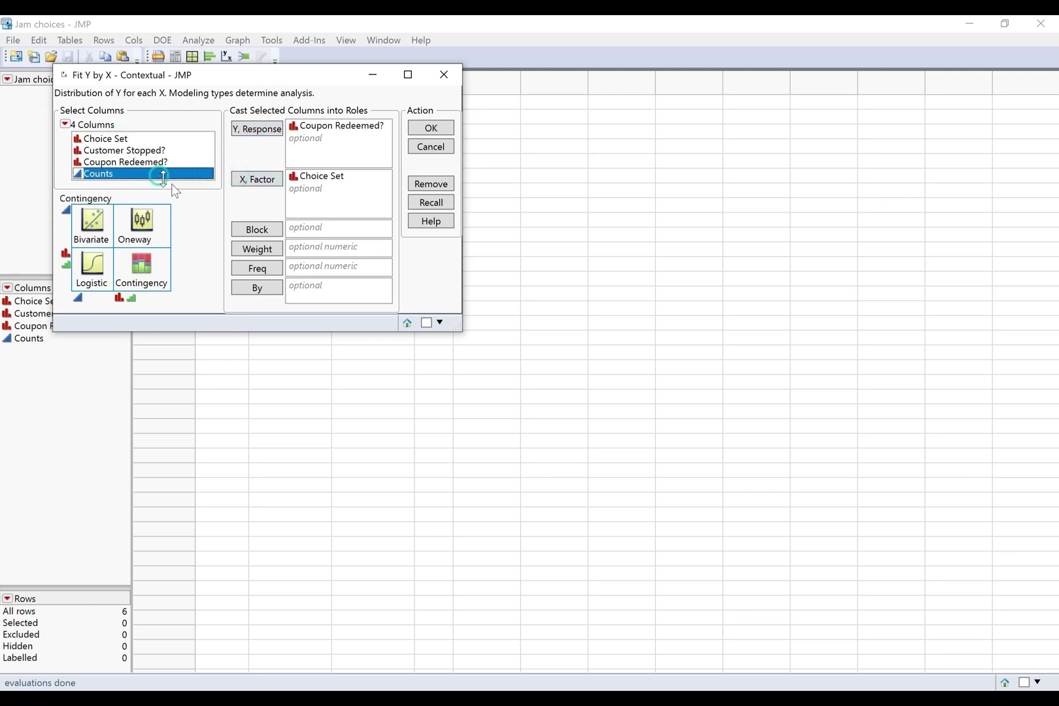
{"action": "left_click", "coordinate": [251, 273]}
{"action": "left_click", "coordinate": [430, 127]}
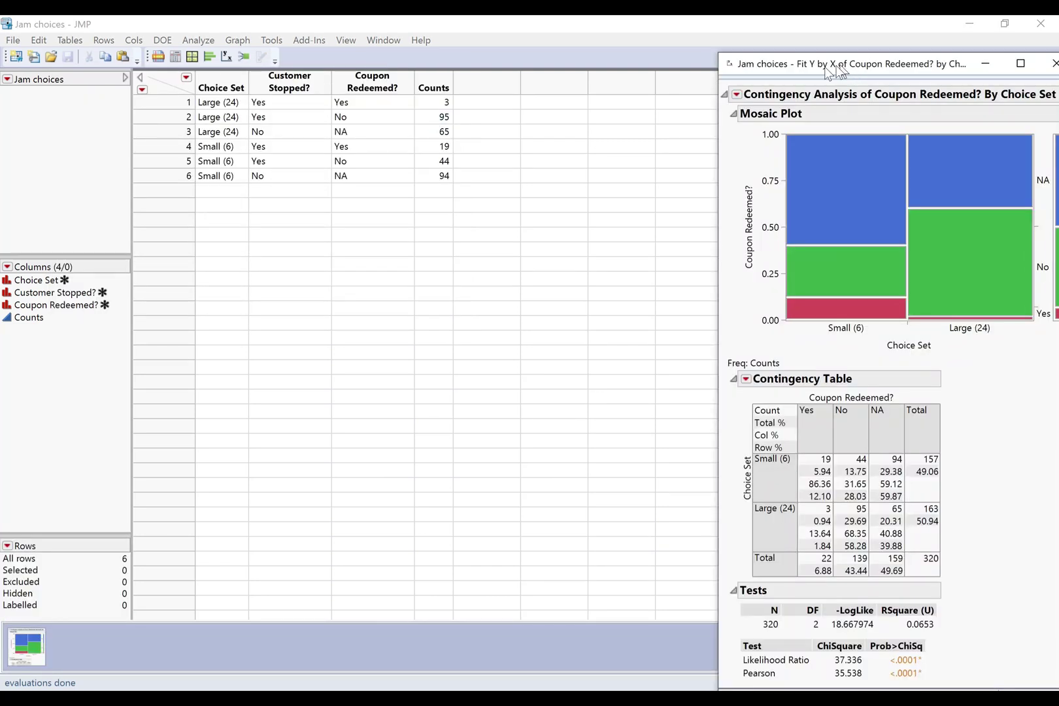
Drag the Coupon Redeemed? report fully into view and read the mosaic plot cell values.
{"action": "left_click_drag", "start_coordinate": [832, 70], "coordinate": [568, 34]}
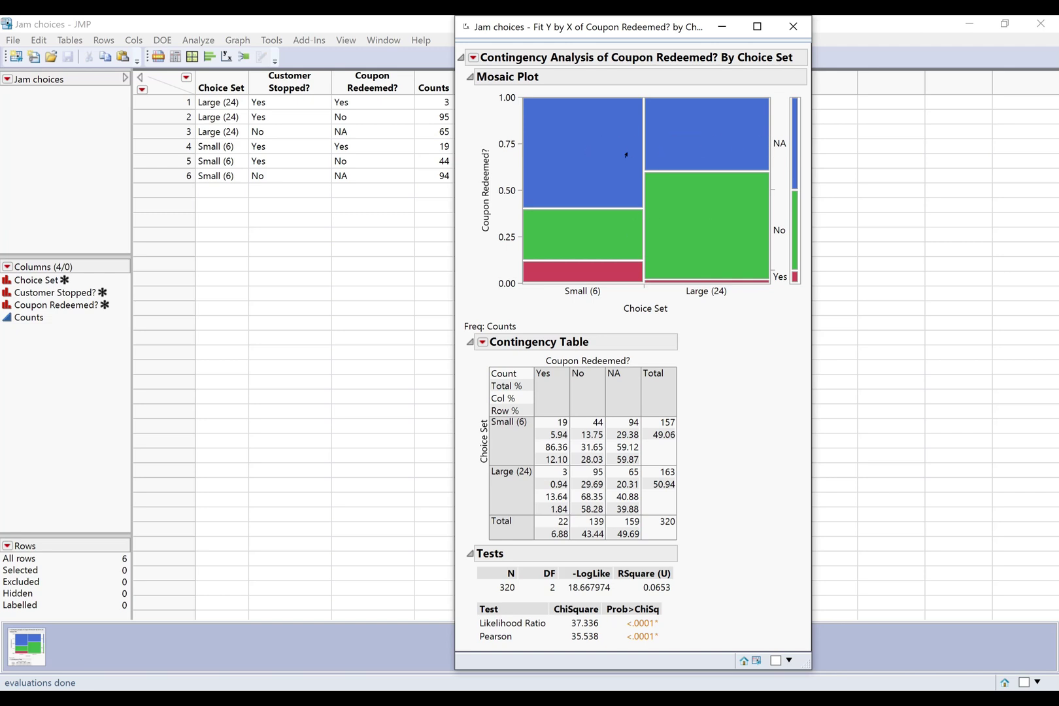
{"action": "mouse_move", "coordinate": [626, 155]}
{"action": "mouse_move", "coordinate": [626, 278]}
Close the report and tabulate Counts with Coupon Redeemed? nested under Customer Stopped? columns.
{"action": "left_click", "coordinate": [746, 25]}
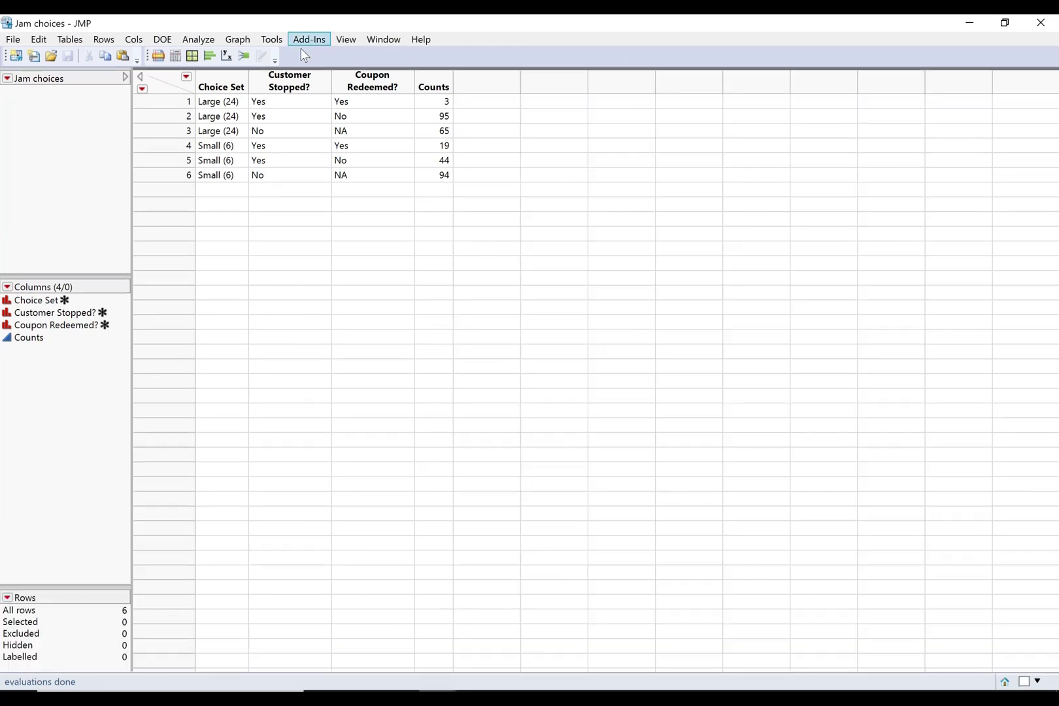
{"action": "left_click", "coordinate": [208, 40]}
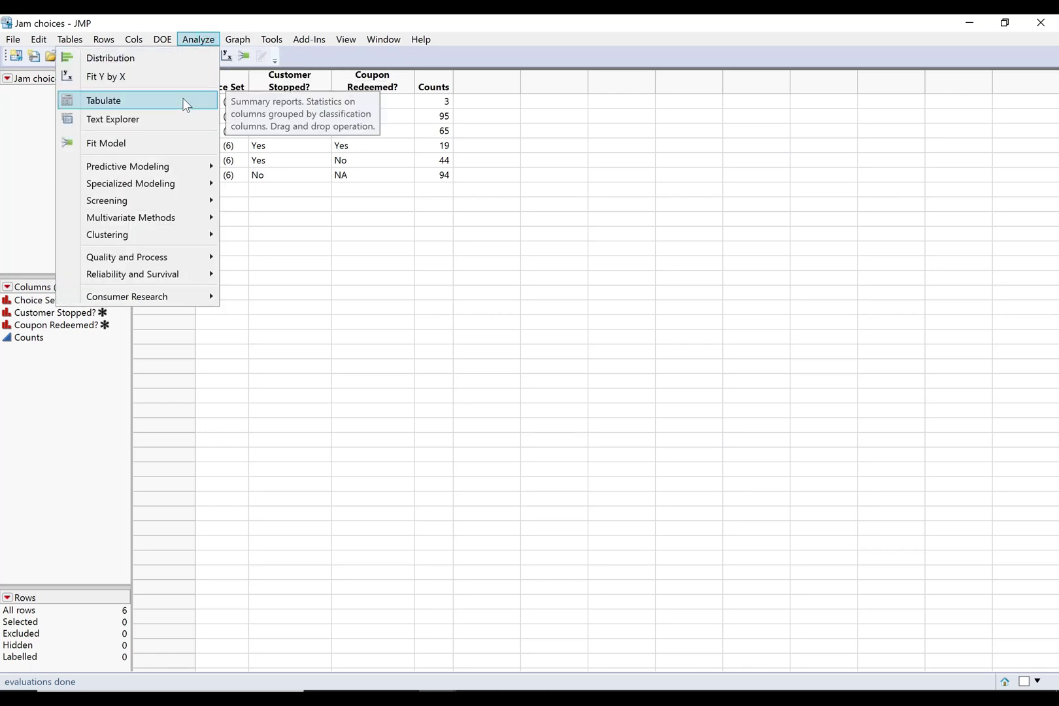
{"action": "left_click", "coordinate": [186, 101]}
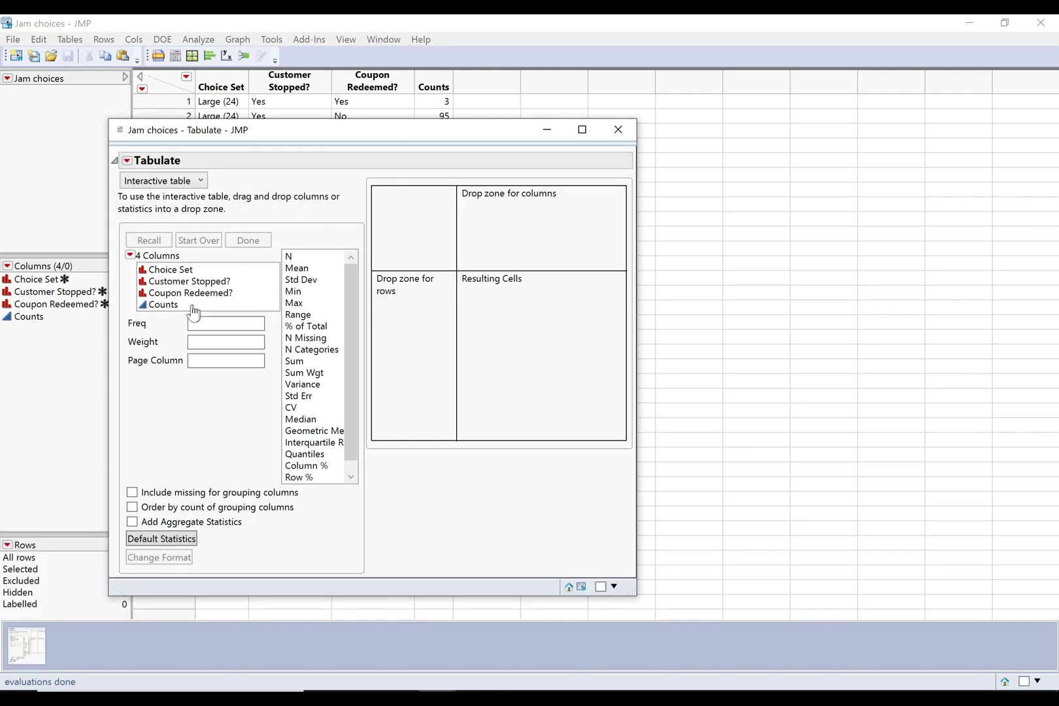
{"action": "left_click_drag", "start_coordinate": [169, 311], "coordinate": [218, 323]}
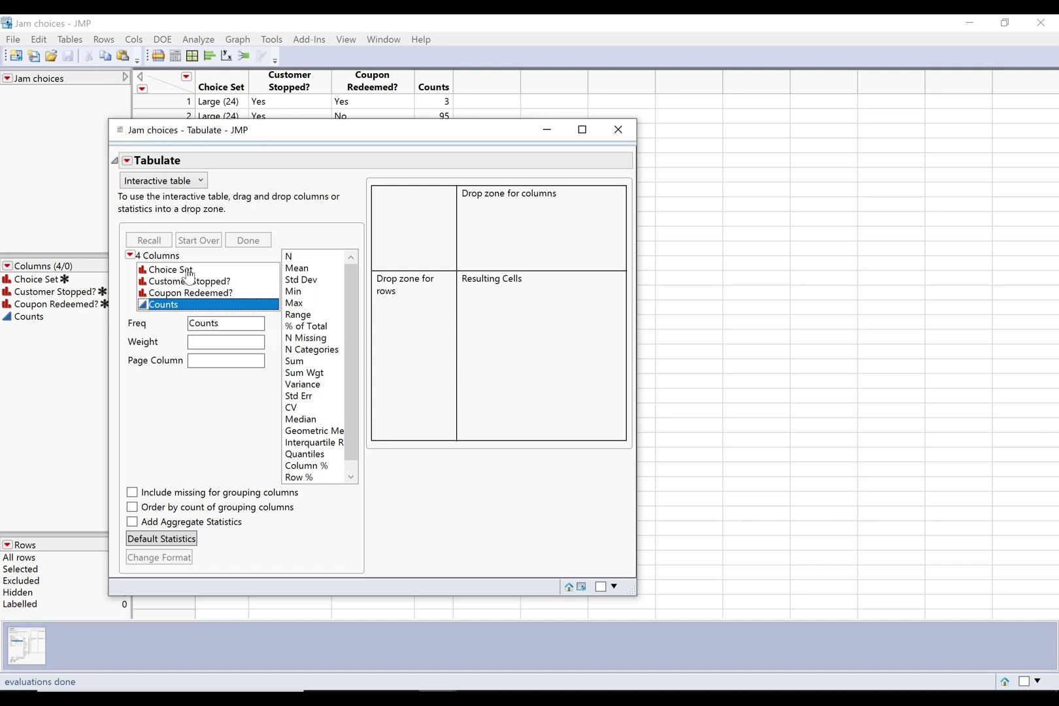
{"action": "left_click_drag", "start_coordinate": [189, 281], "coordinate": [384, 221]}
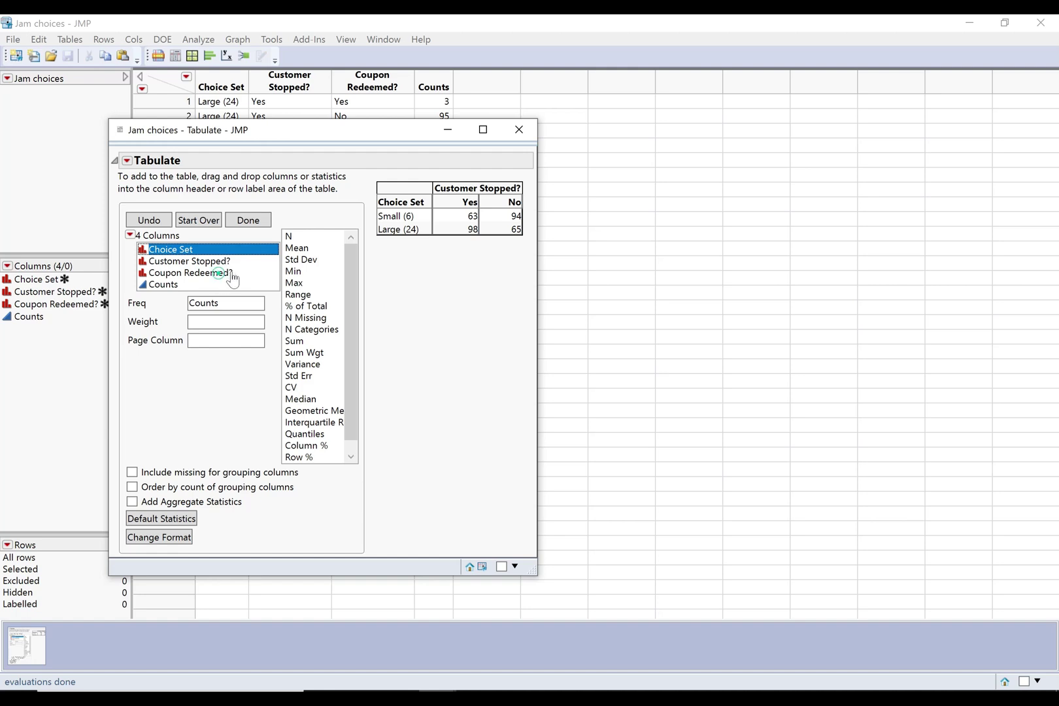
{"action": "left_click_drag", "start_coordinate": [221, 276], "coordinate": [491, 216]}
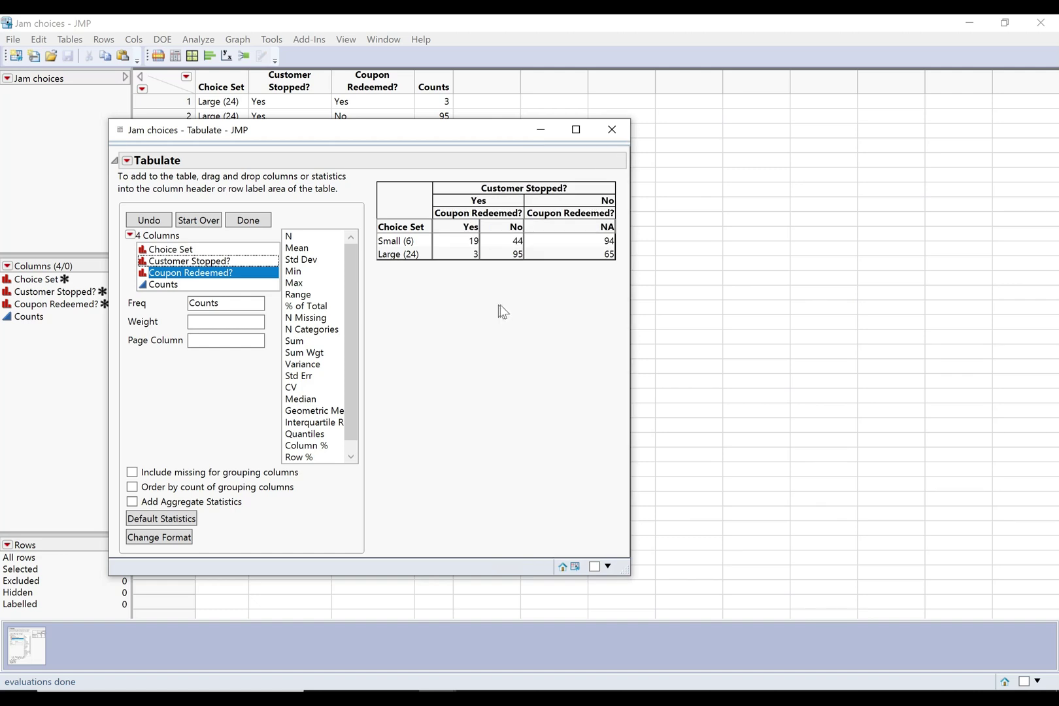